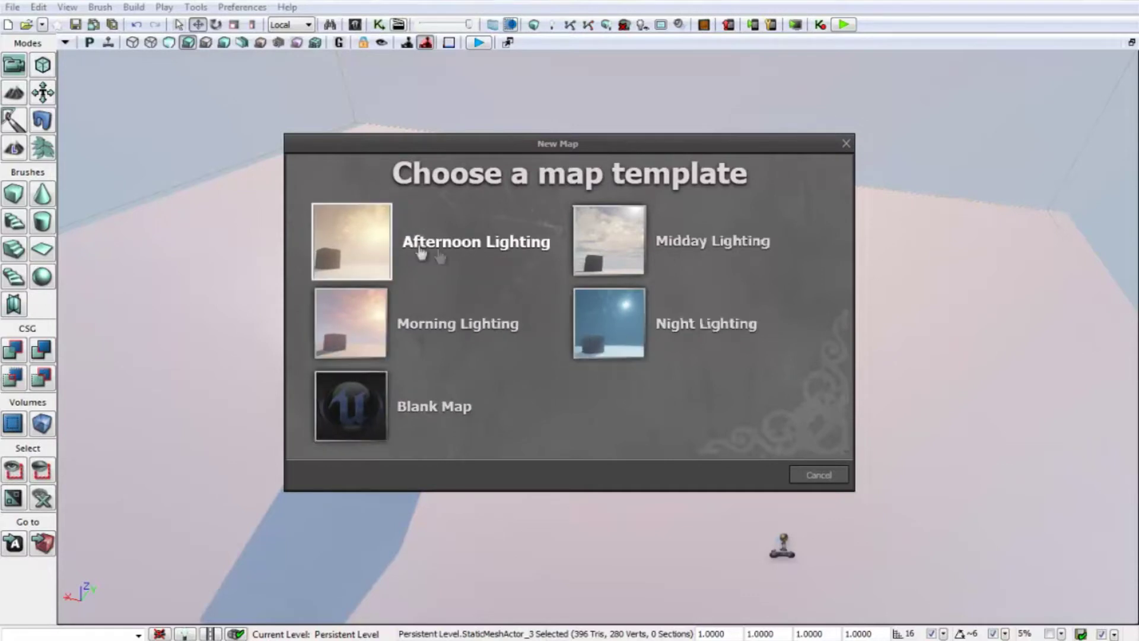
Step: Create a new map from the Afternoon Lighting template without saving the current level
left_click(349, 239)
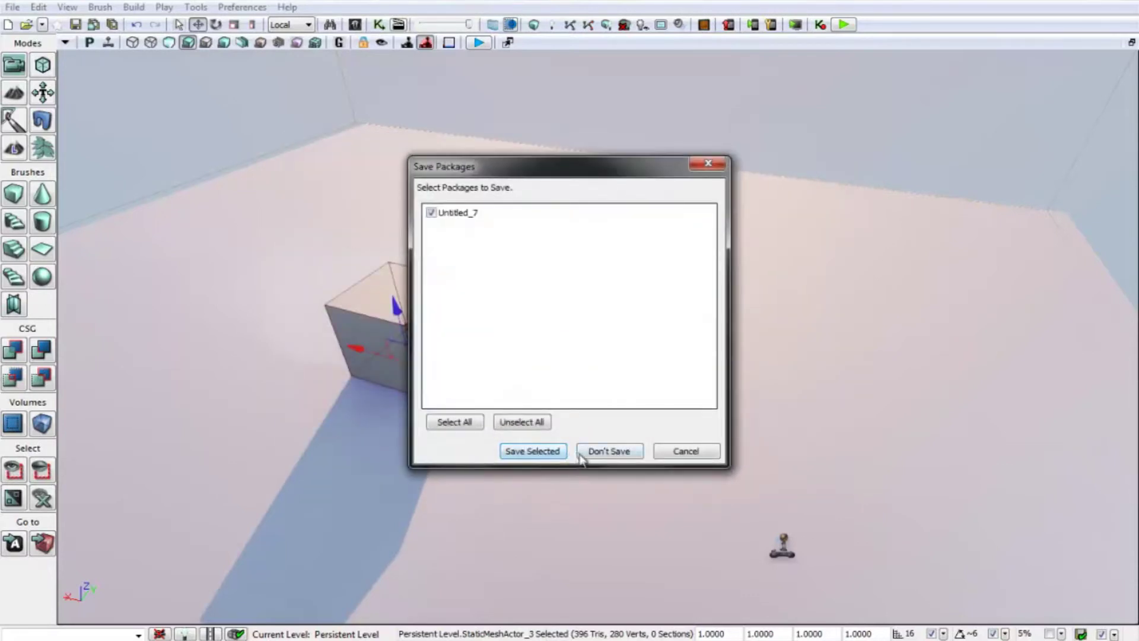
left_click(593, 452)
Step: Select the player start on the floor and switch the transform reference coordinate system to World
left_click_drag(692, 351, 956, 46)
right_click_drag(955, 46, 740, 315)
right_click_drag(663, 299, 648, 261)
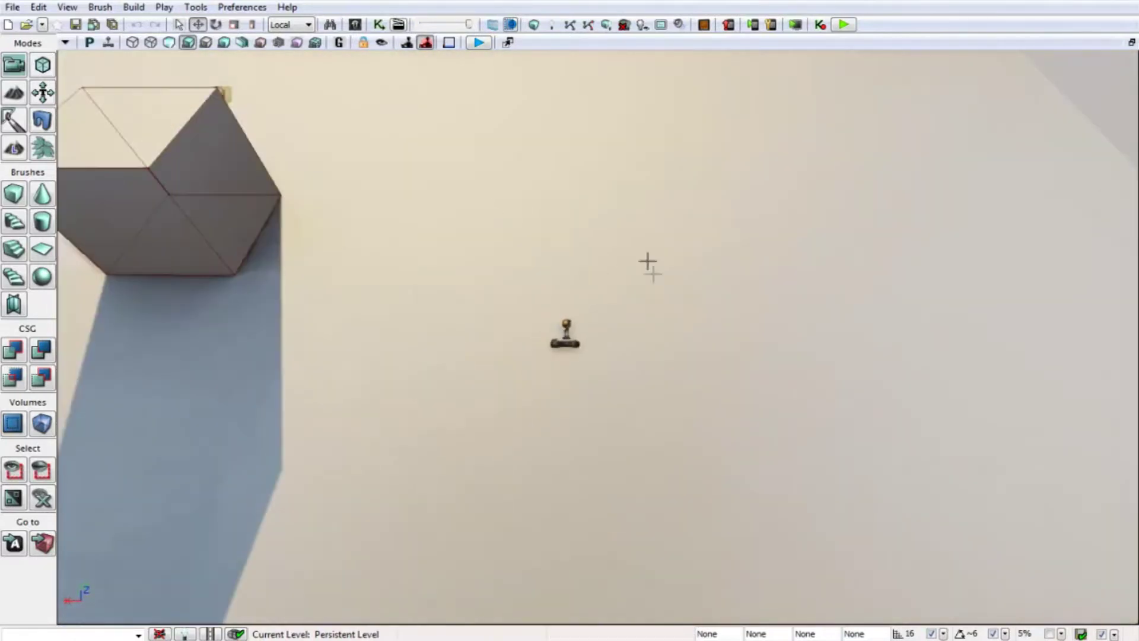
left_click(559, 343)
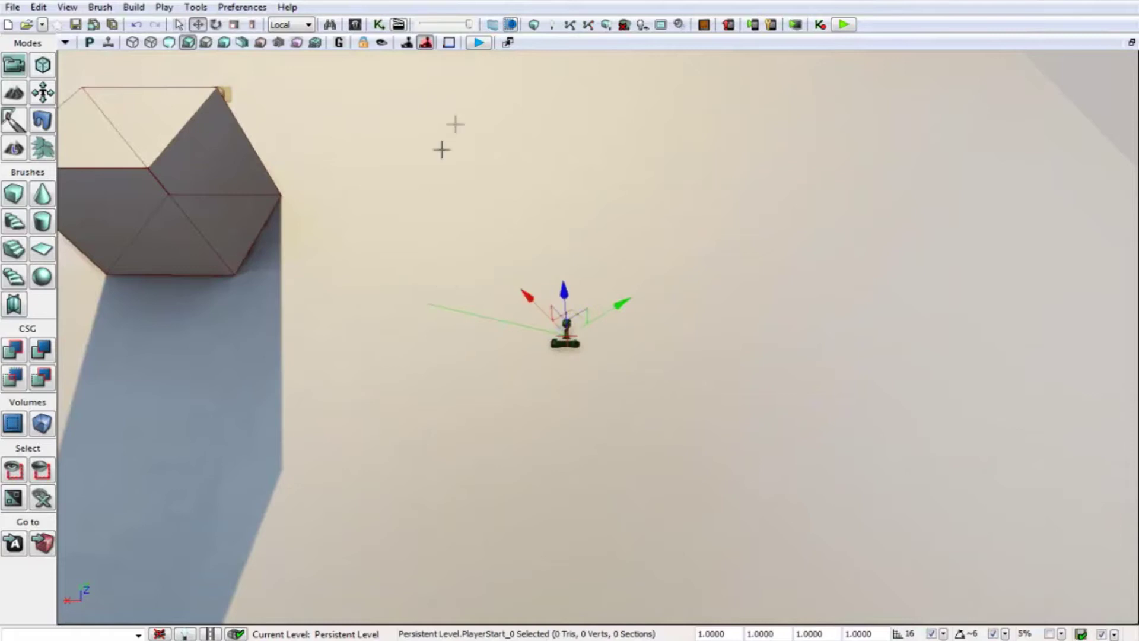
left_click(304, 25)
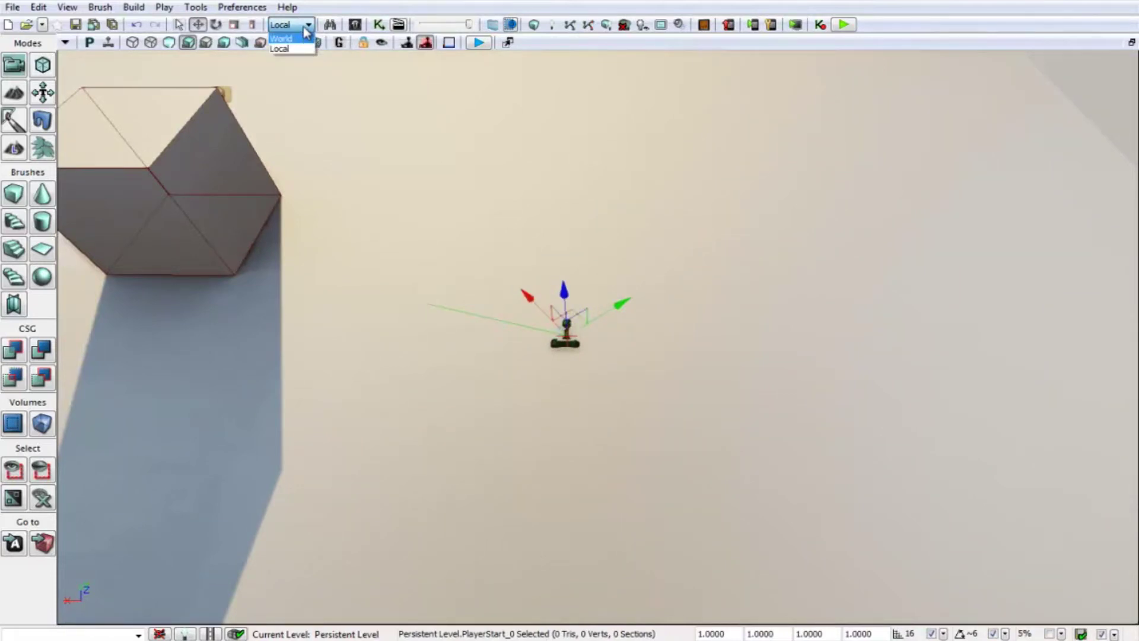
left_click(281, 39)
Step: Play the level in the editor preview window and exit back to the editor
left_click_drag(529, 212, 323, 188)
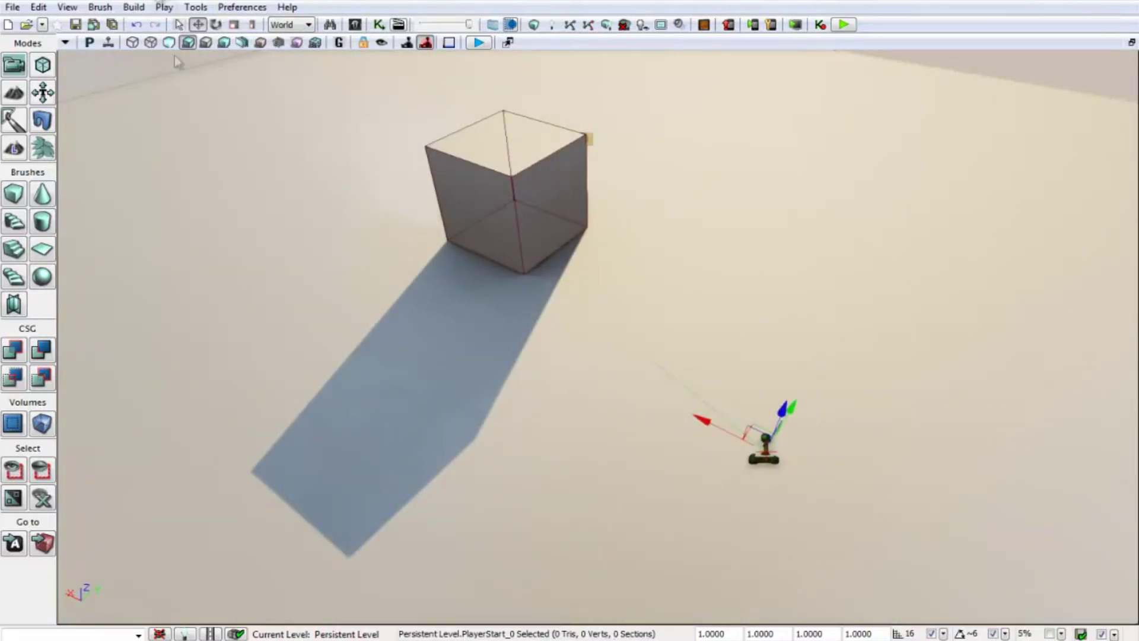
left_click(844, 25)
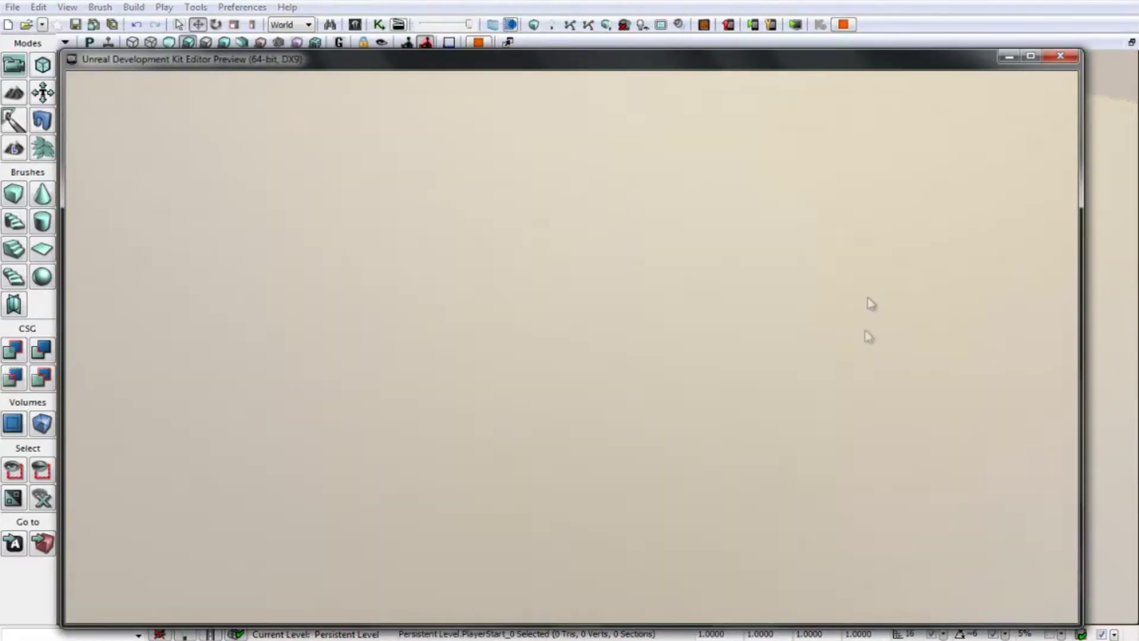
key("Escape")
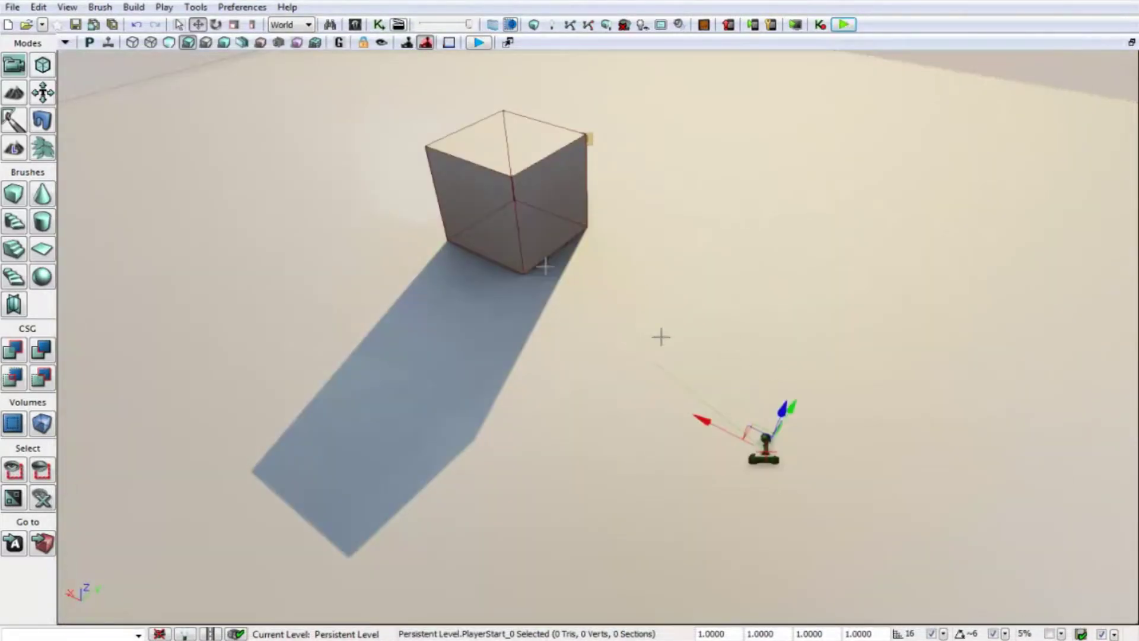
Step: In the World Properties, set both Default Game Type and Game Type For PIE to UTDeathmatch
left_click(67, 7)
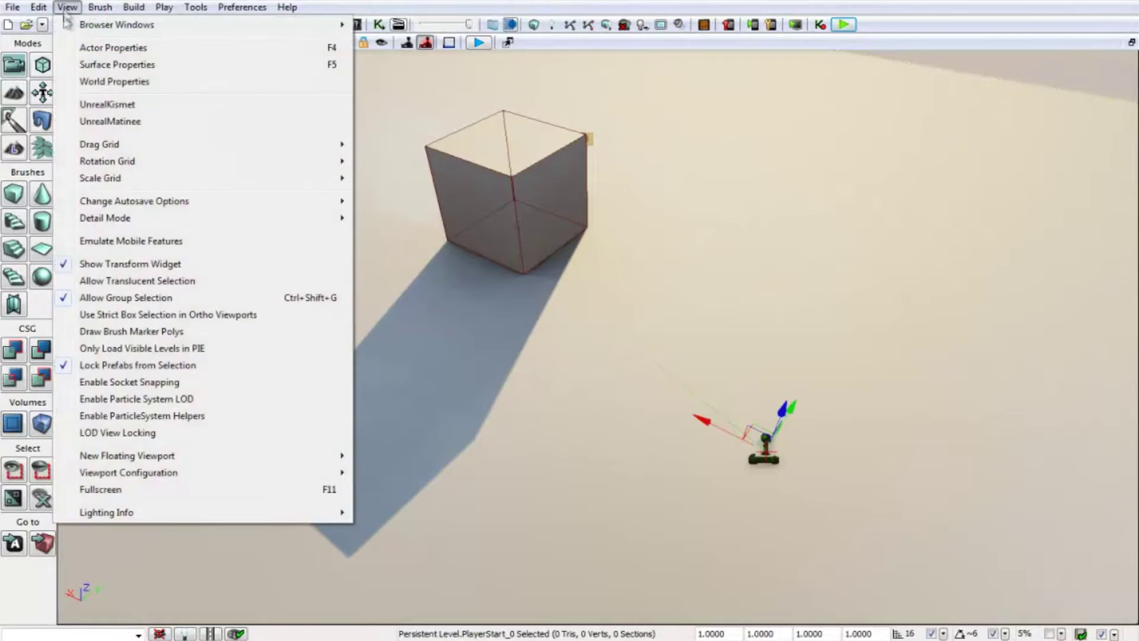
left_click(105, 81)
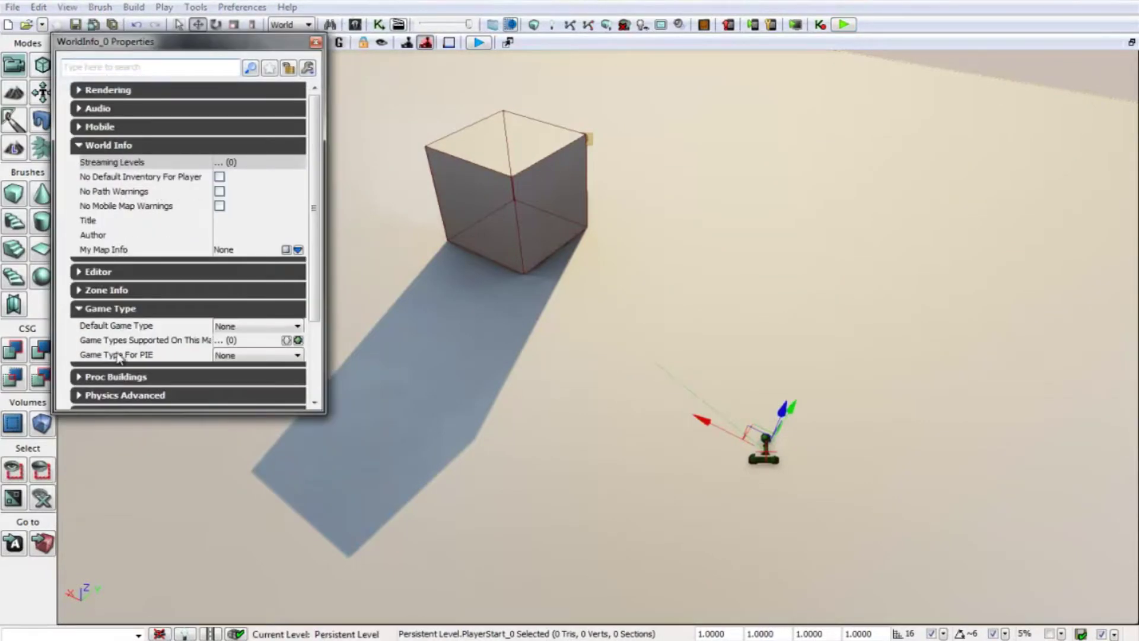
scroll(238, 279, "down", 3)
left_click(255, 266)
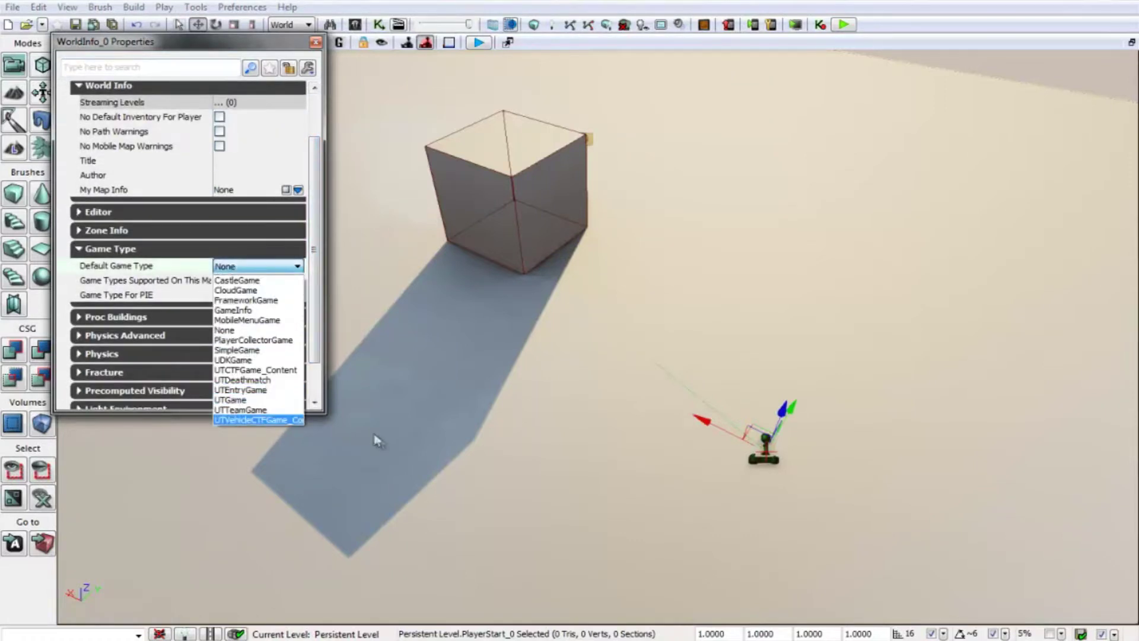
left_click(276, 382)
left_click(255, 295)
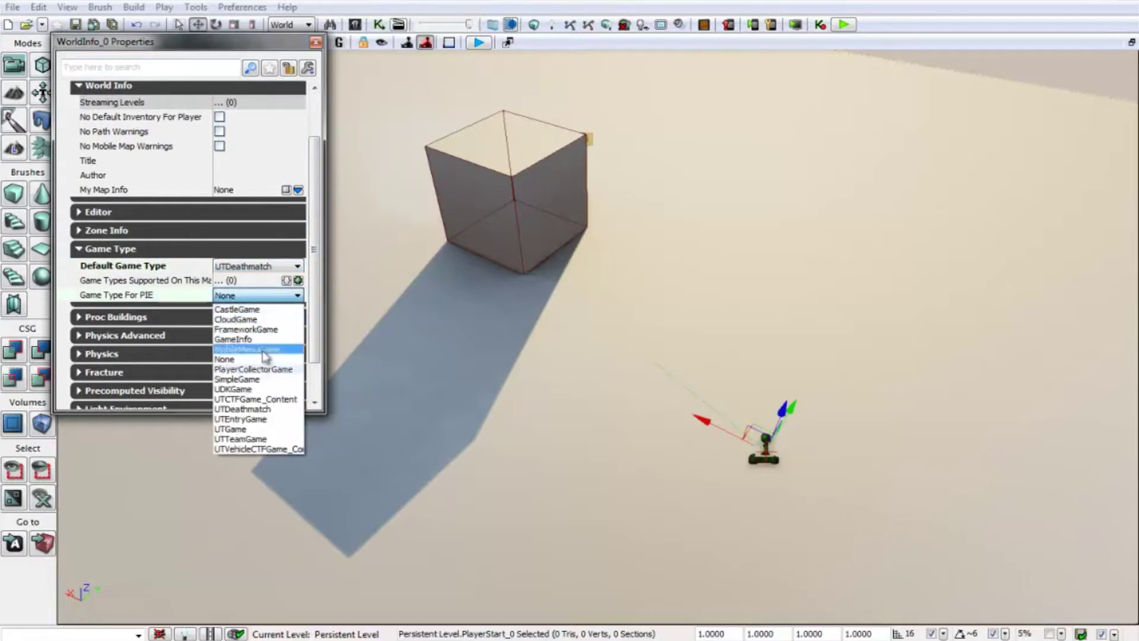
left_click(266, 410)
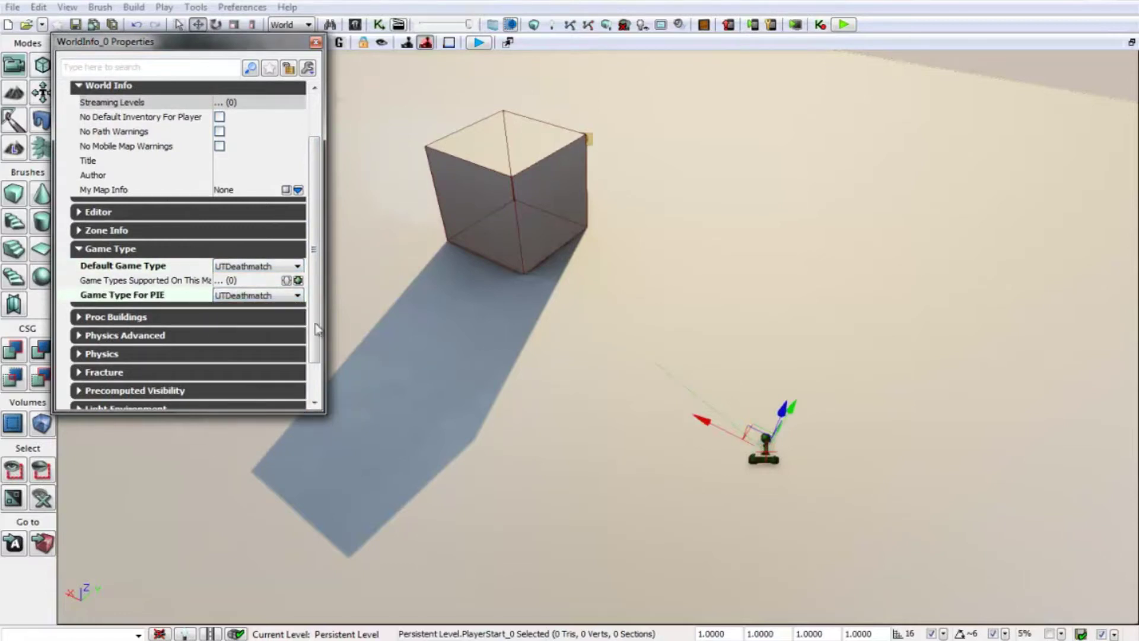
left_click(317, 42)
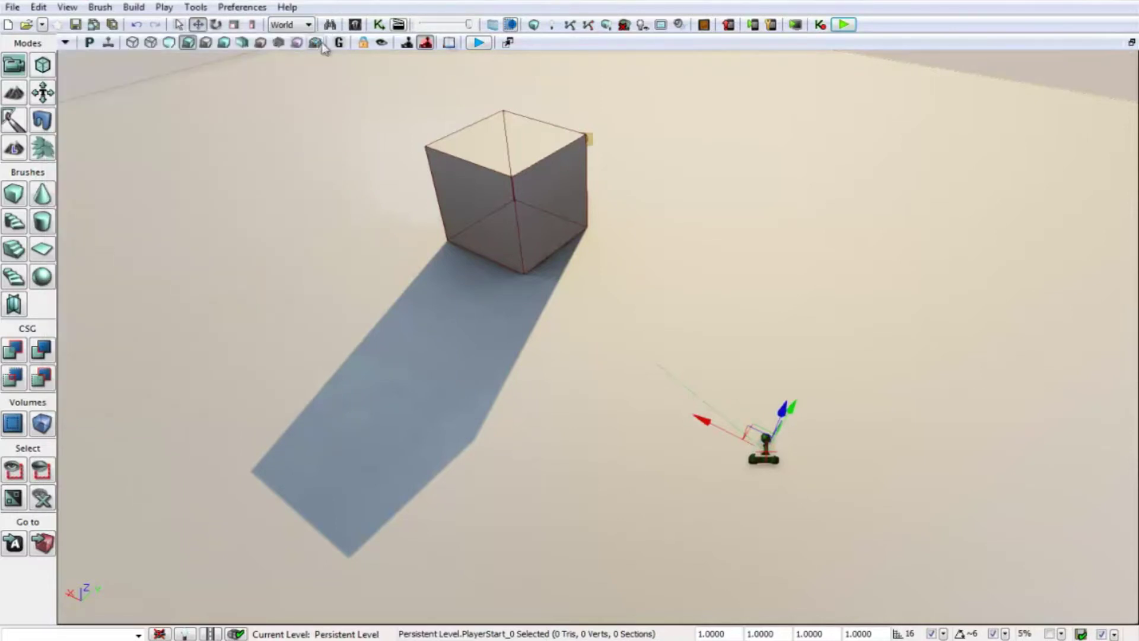
Step: Playtest the level with the new game type, look around and fire the weapon, then end the preview
left_click(843, 25)
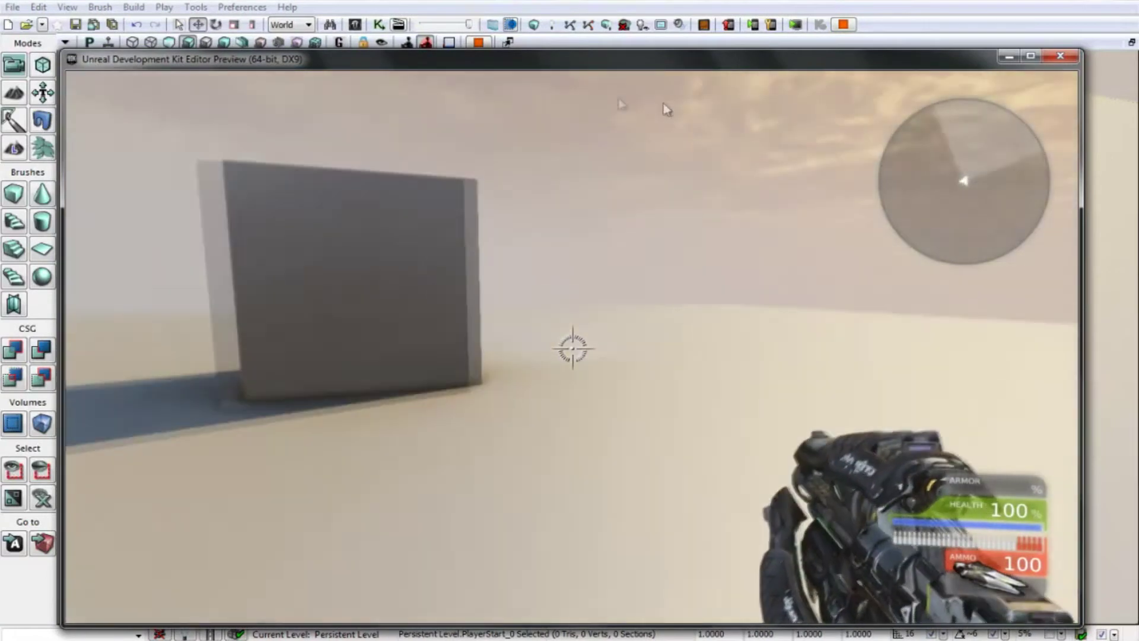
left_click_drag(575, 80, 1080, 79)
right_click_drag(1081, 79, 758, 79)
left_click_drag(759, 79, 935, 79)
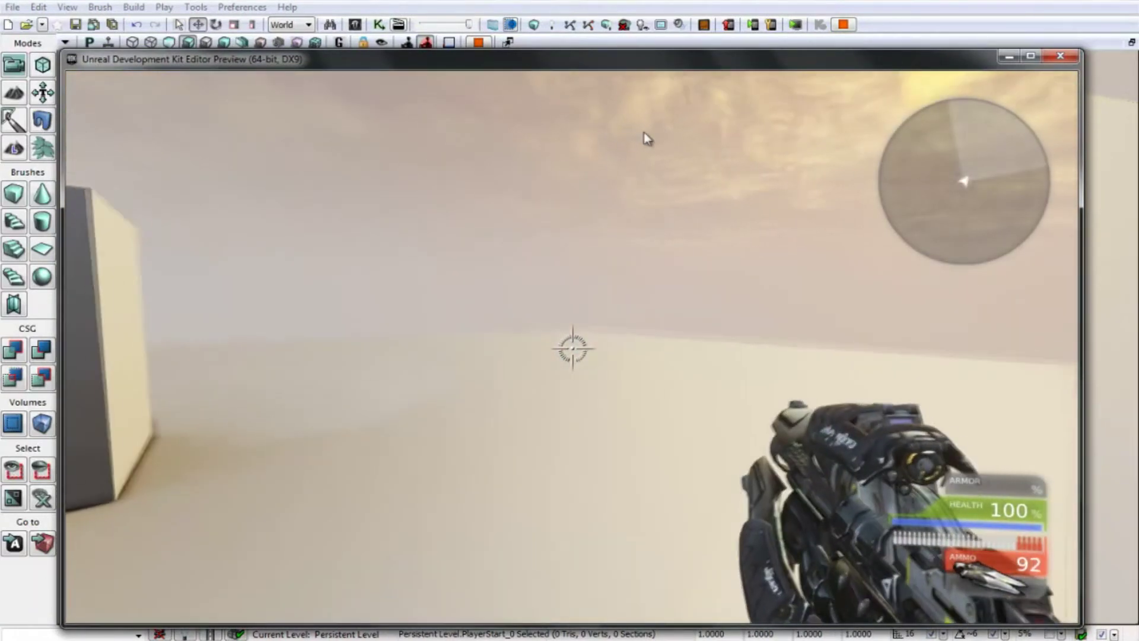
key("Escape")
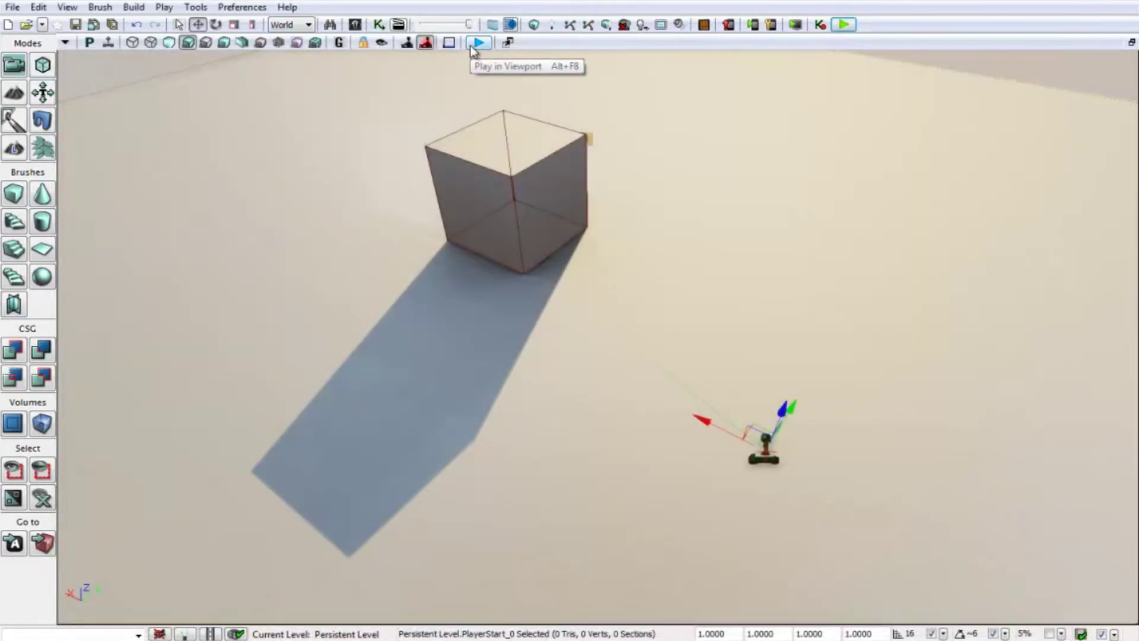
Step: Place a CameraActor from the Common actor classes in the level near the cube
right_click_drag(313, 291, 358, 320)
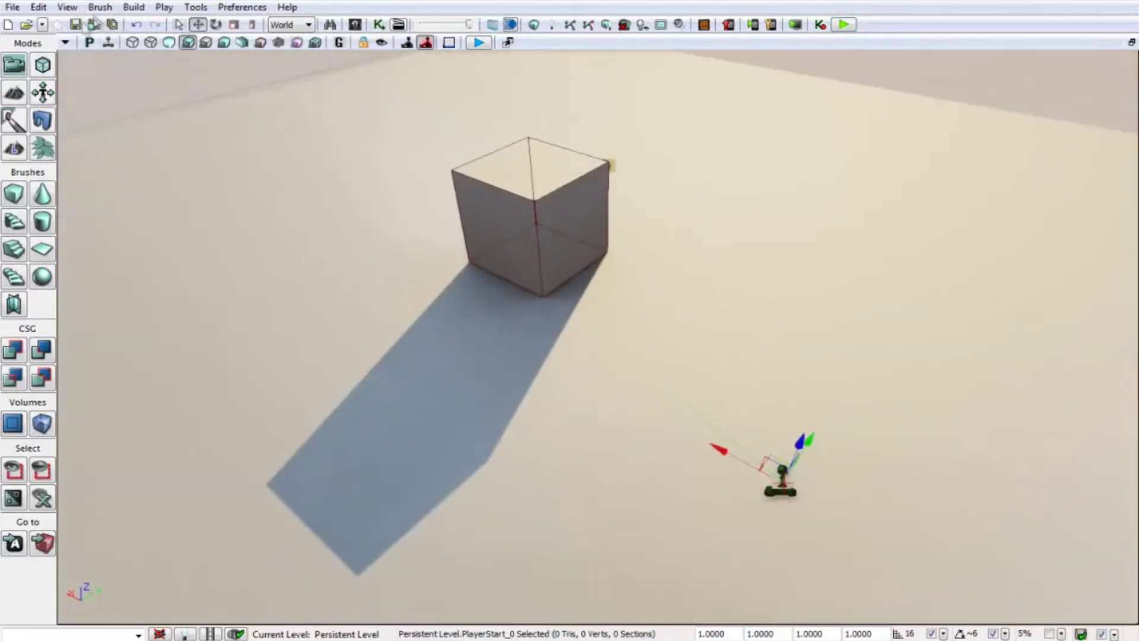
left_click(355, 24)
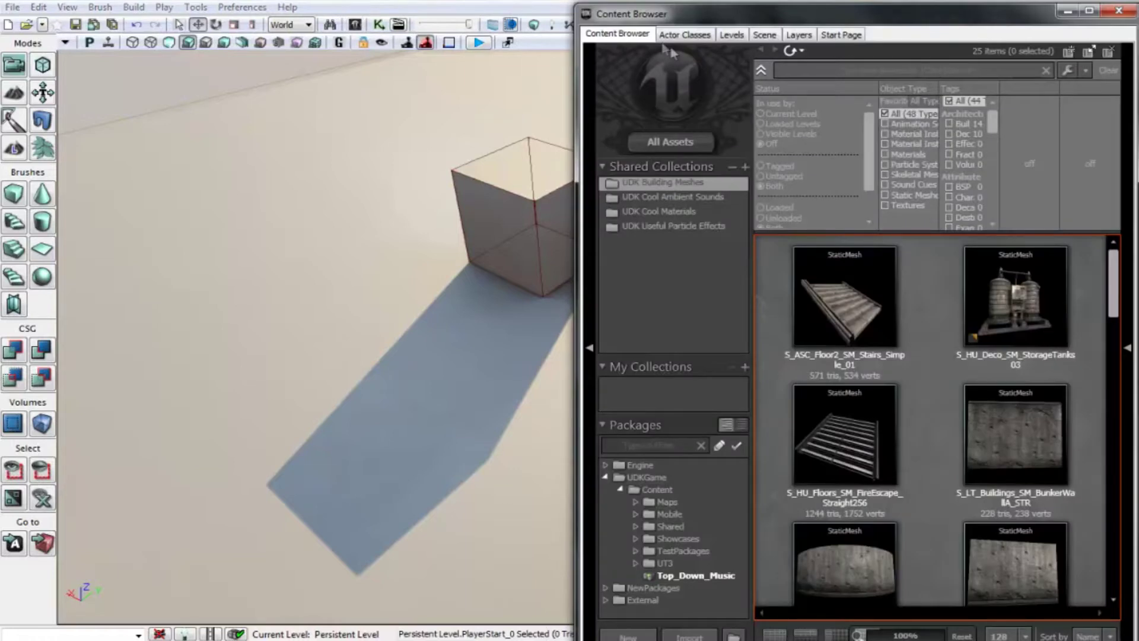
left_click(677, 36)
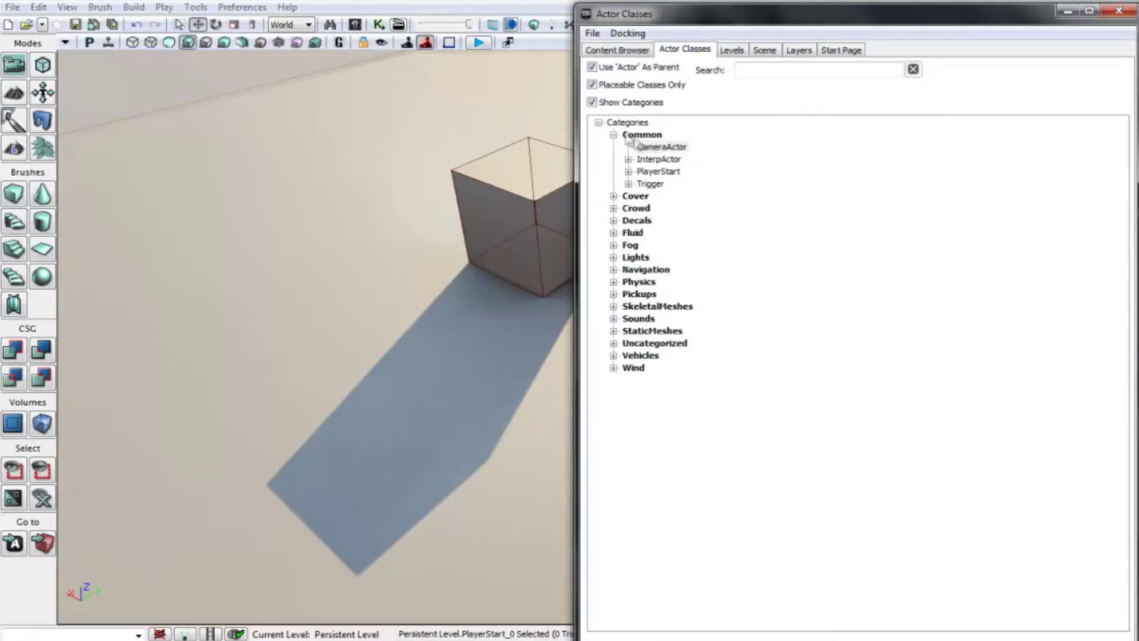
left_click_drag(668, 154, 392, 119)
Step: Raise the camera actor vertically high above the floor and close the Actor Classes browser
right_click_drag(448, 195, 415, 50)
left_click_drag(483, 487, 490, 61)
right_click_drag(476, 380, 478, 374)
left_click_drag(503, 300, 506, 134)
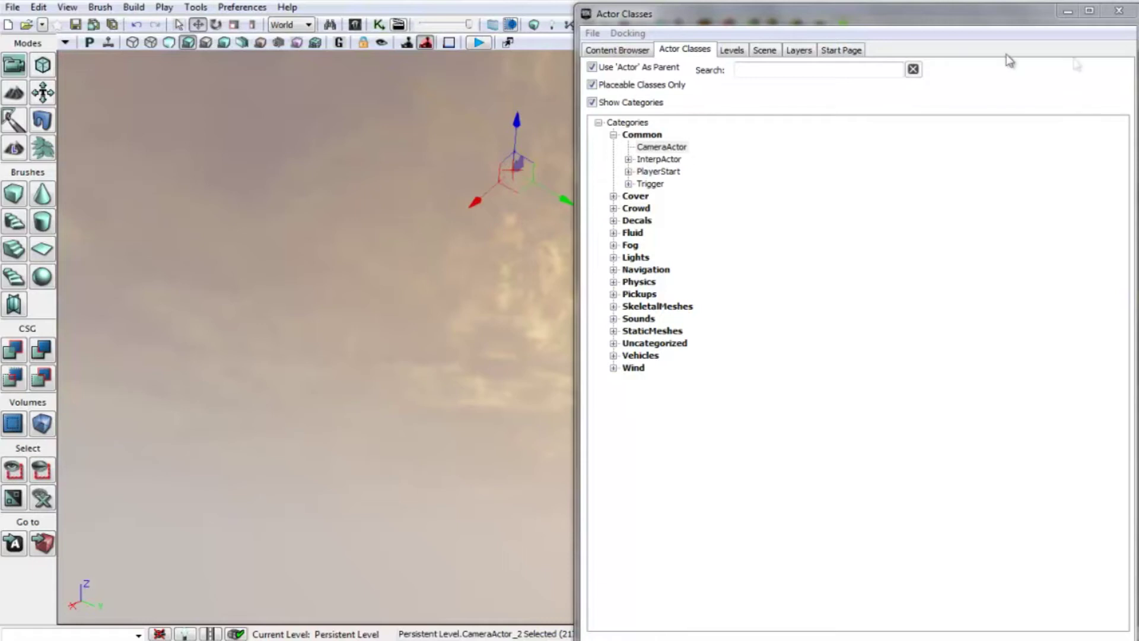
left_click(1119, 10)
Step: Open Kismet with the camera actor still selected and add a Player Spawned event to the sequence
right_click_drag(692, 150, 708, 86)
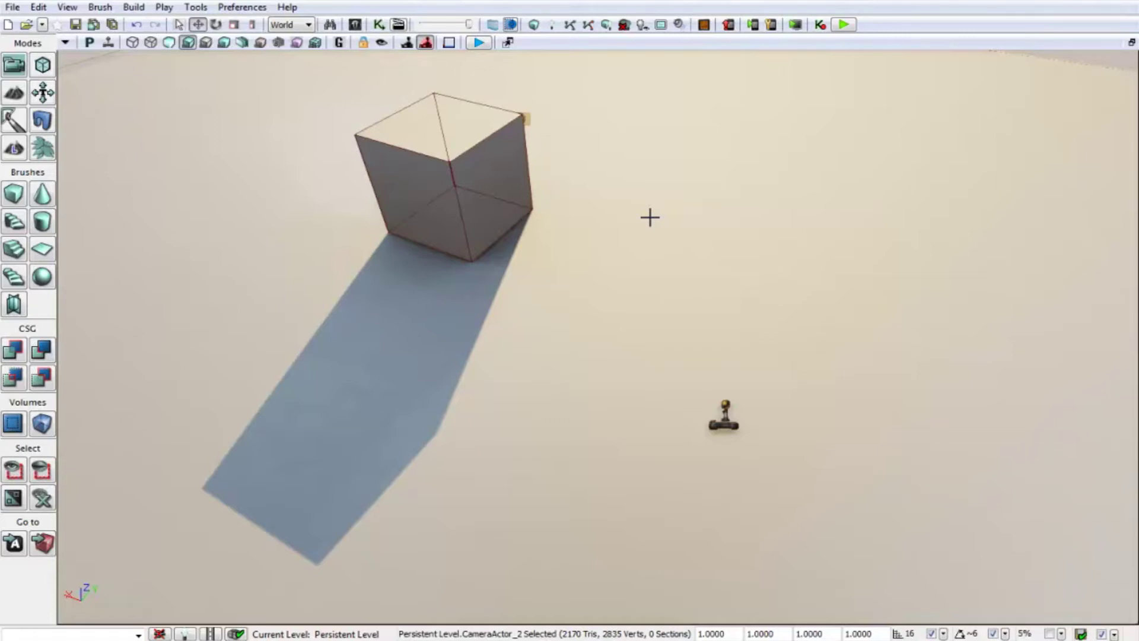
left_click(378, 25)
right_click_drag(522, 264, 506, 35)
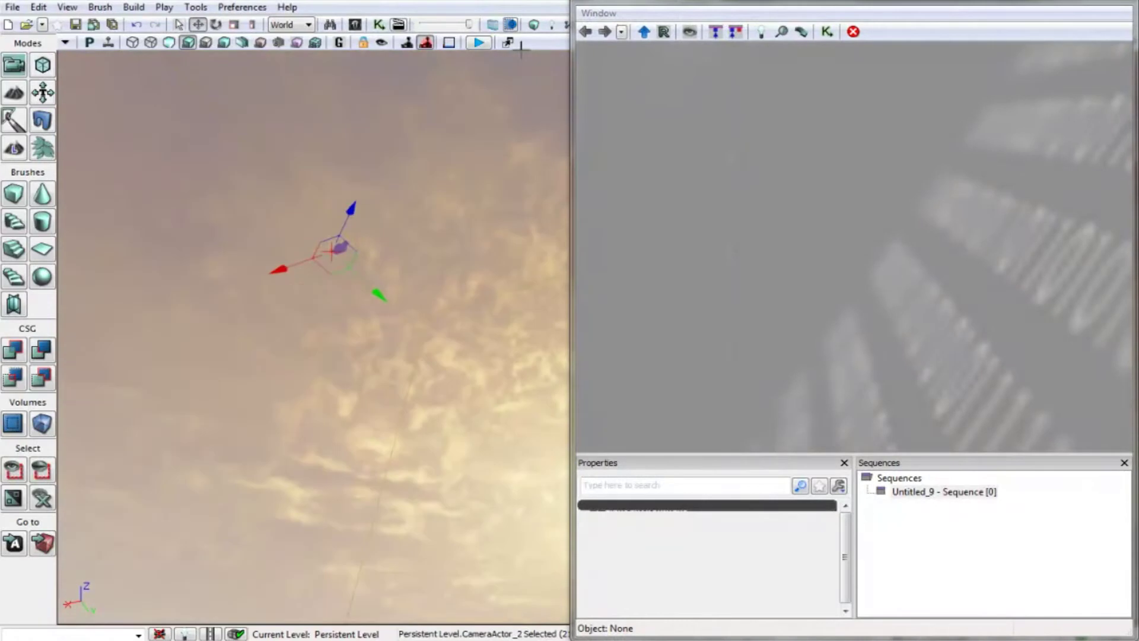
right_click(618, 185)
mouse_move(662, 230)
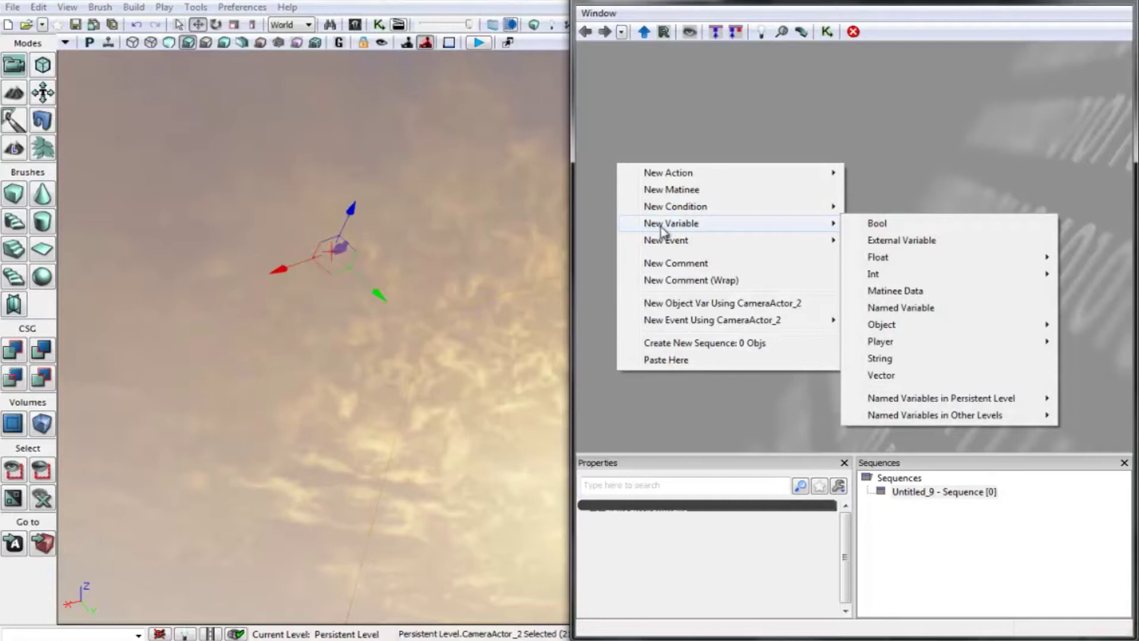
mouse_move(673, 249)
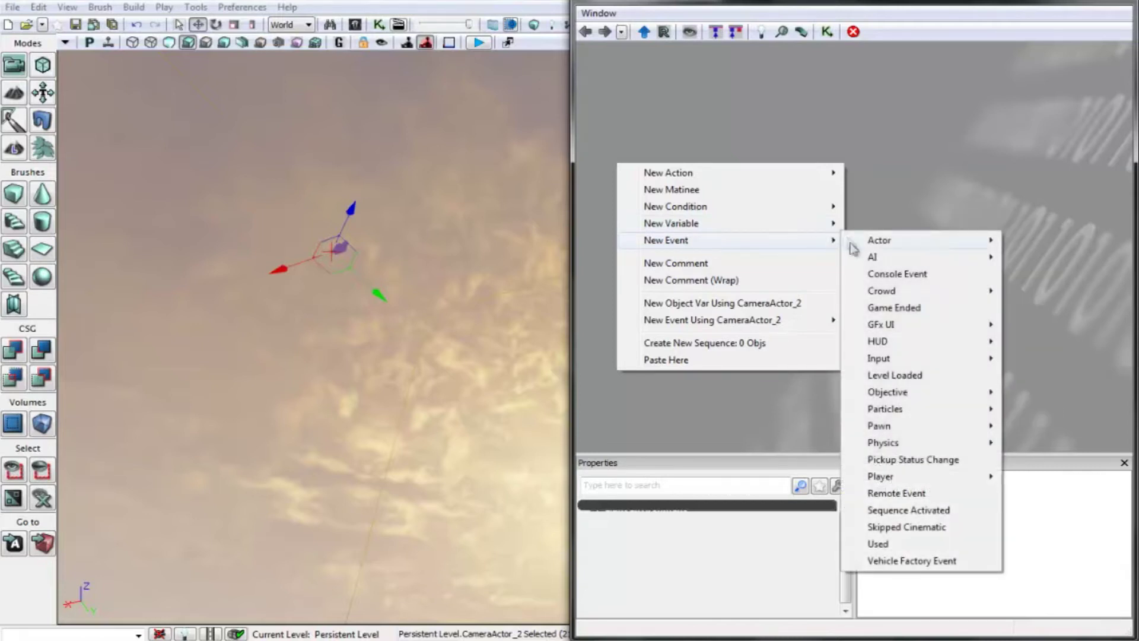
mouse_move(928, 478)
left_click(1062, 478)
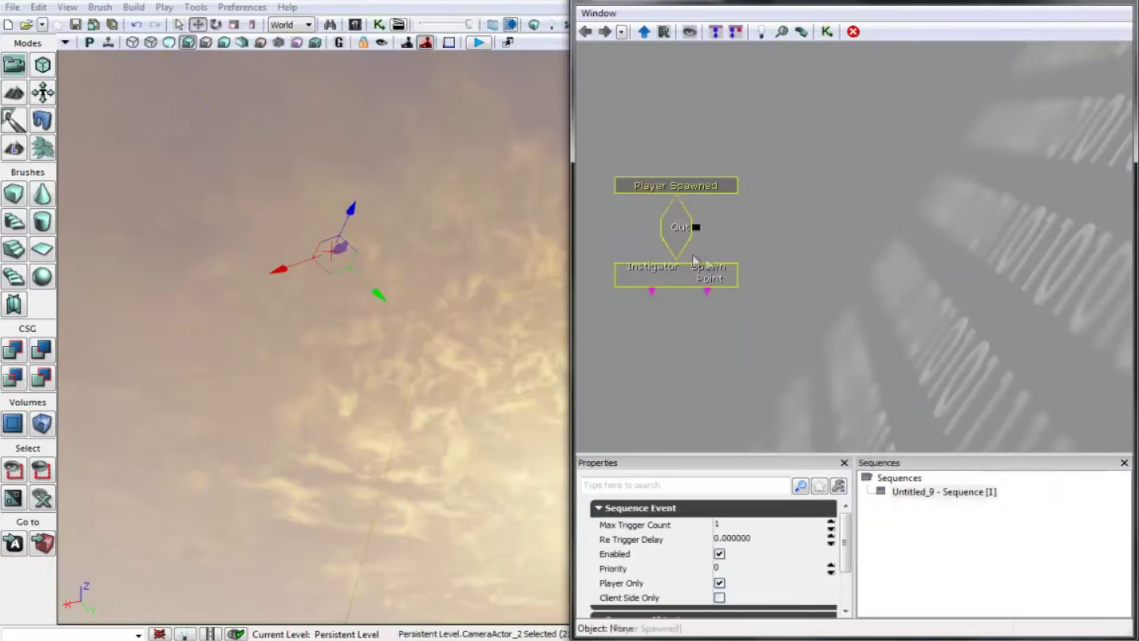
Step: Add an Attach to Actor action beside the Player Spawned event and connect the event's Out to its In
right_click(810, 242)
mouse_move(830, 231)
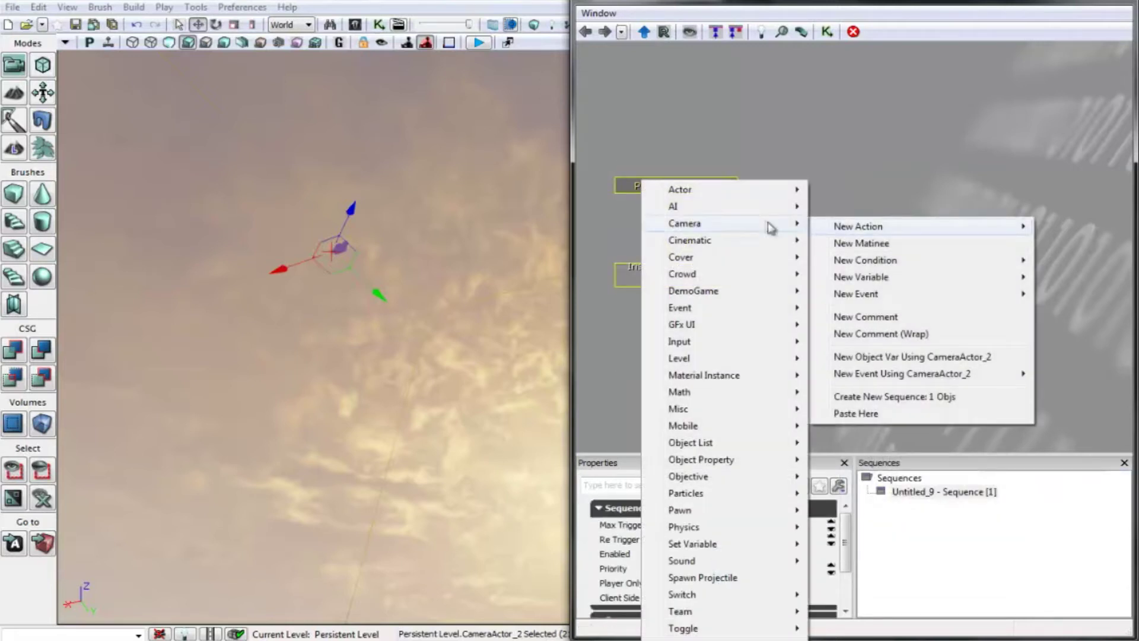
mouse_move(774, 193)
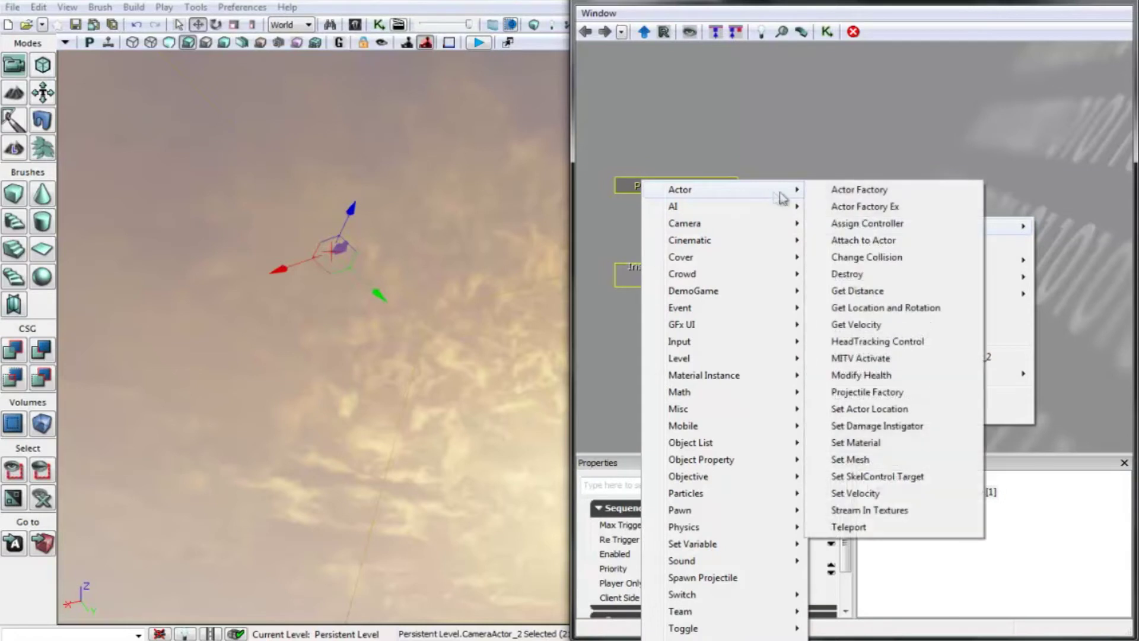
left_click(845, 241)
left_click_drag(823, 250, 764, 209)
left_click_drag(696, 227, 744, 221)
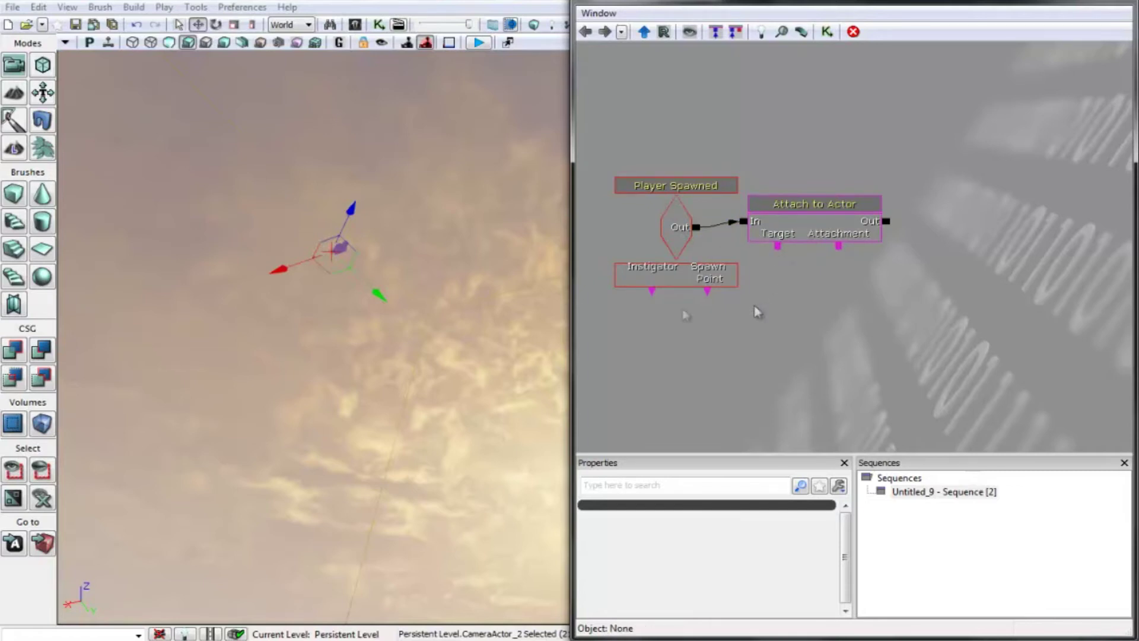
Step: Add a Player variable below the Attach to Actor action and link it to the Target connector
right_click(775, 308)
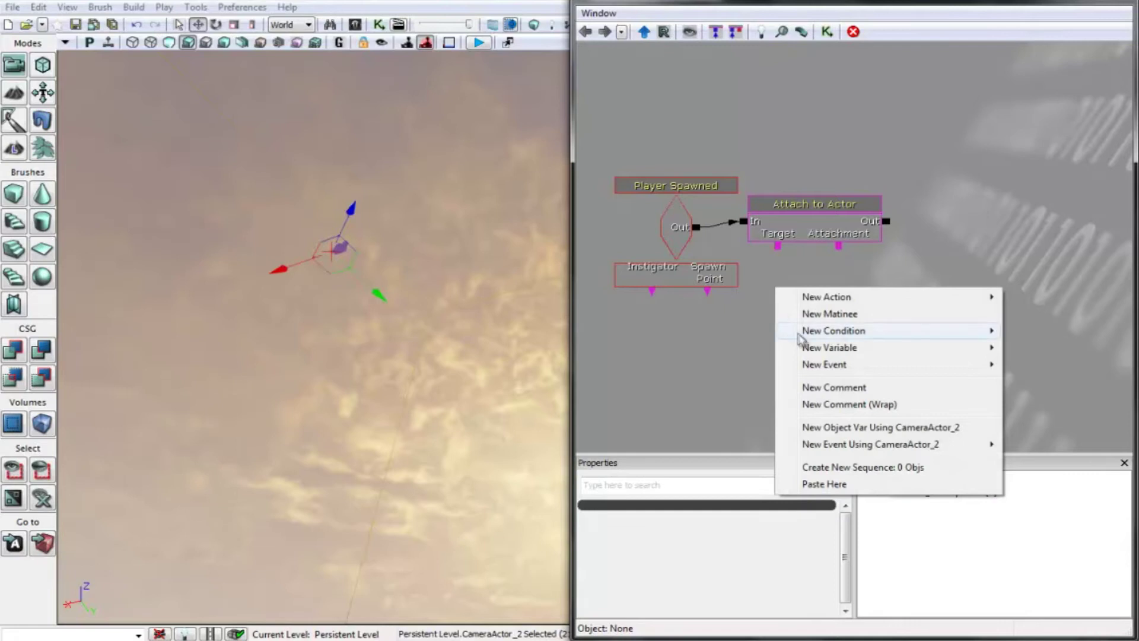
mouse_move(804, 353)
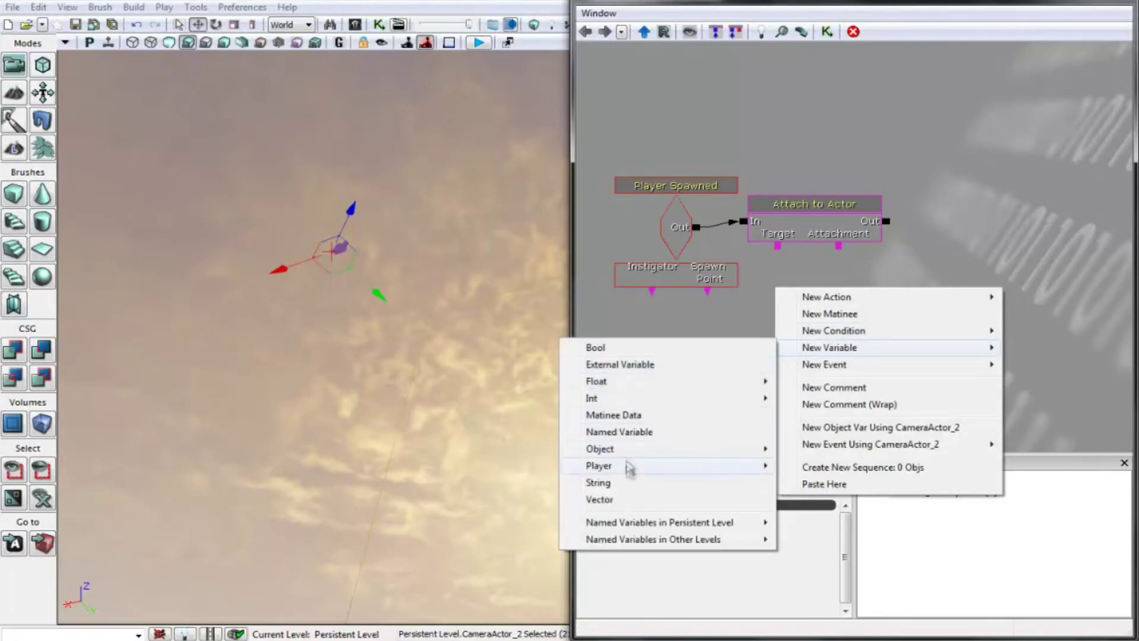
mouse_move(718, 470)
left_click(782, 467)
left_click_drag(807, 314, 784, 288)
left_click_drag(779, 248, 780, 292)
Step: Turn off All Players on the player variable and link the CameraActor_2 object variable to the action's Attachment connector
left_click(782, 299)
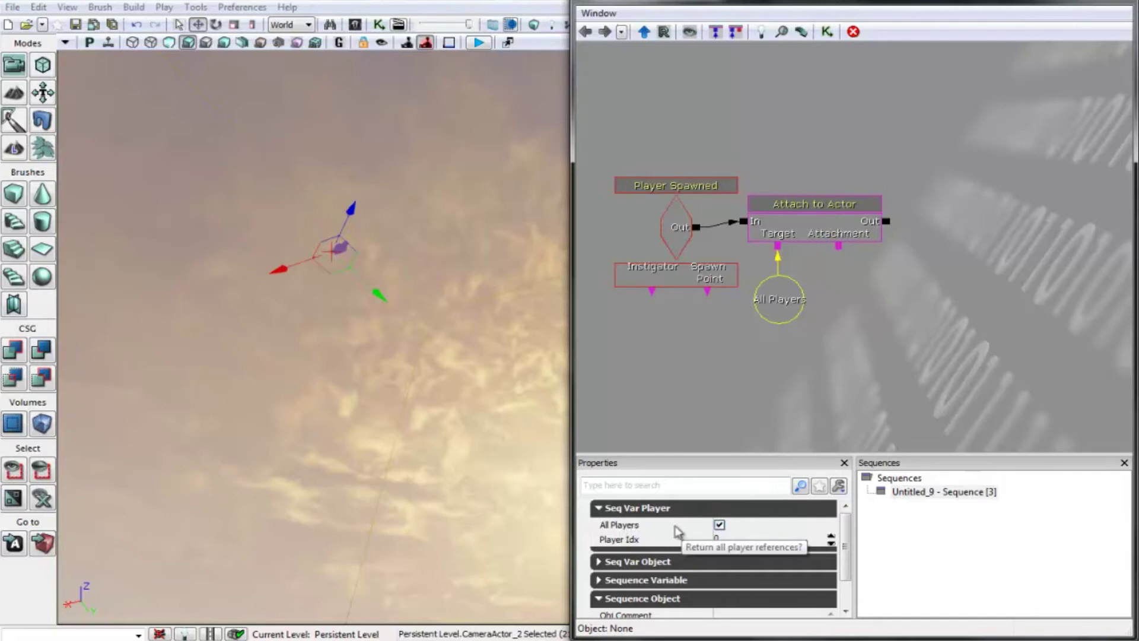
left_click(719, 526)
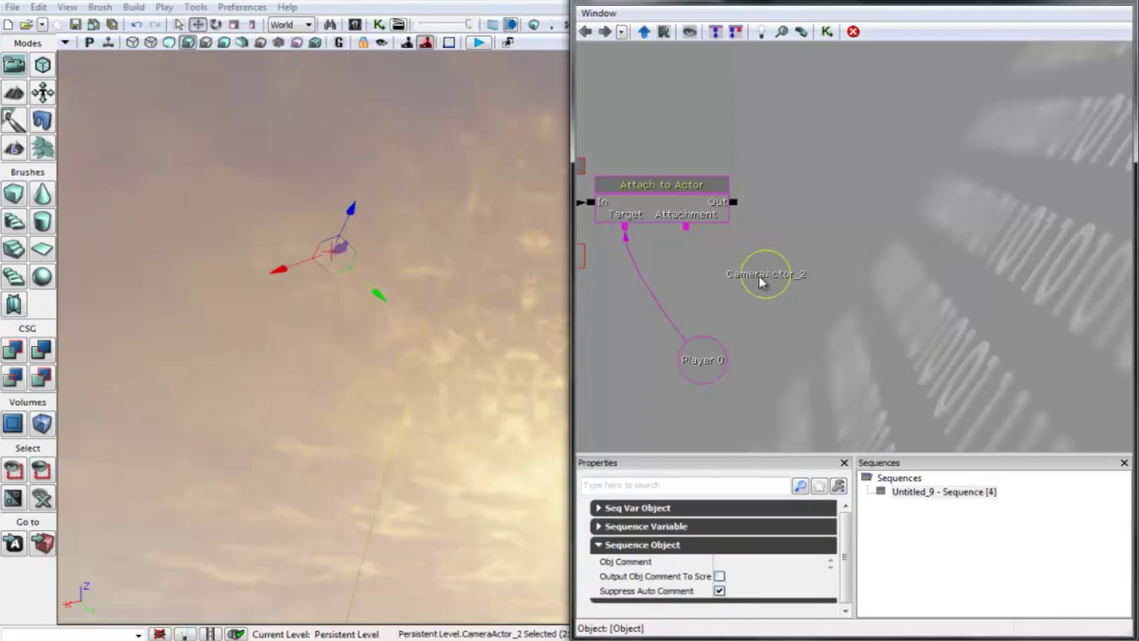
left_click_drag(686, 229, 742, 269)
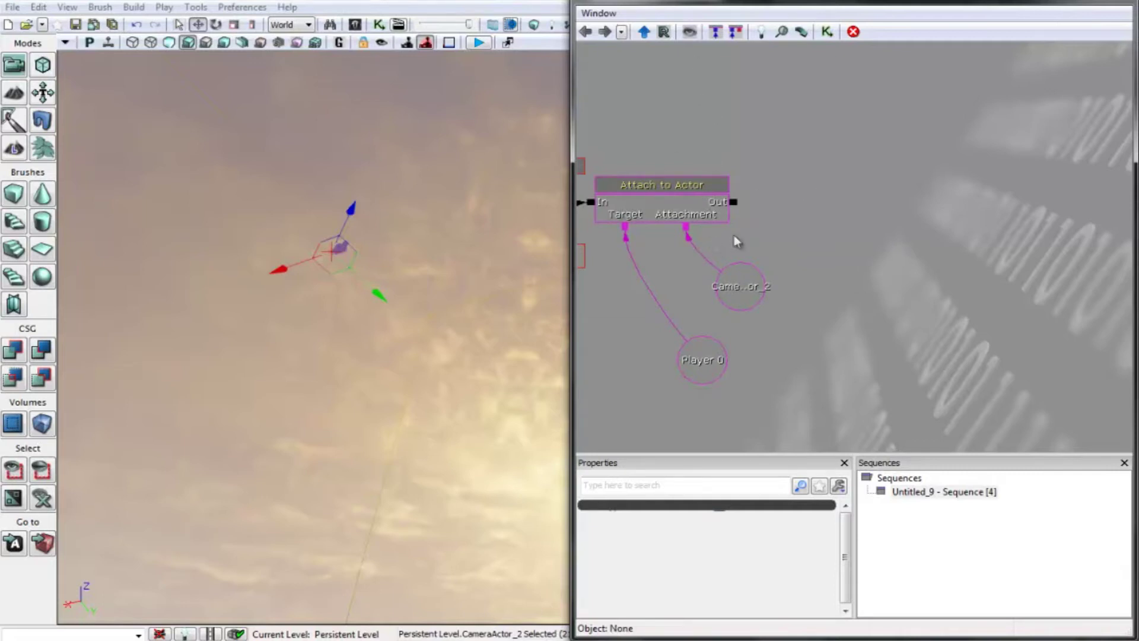
Step: Add a Set Camera Target action beside Attach to Actor and connect Attach to Actor's Out to its In
right_click(799, 180)
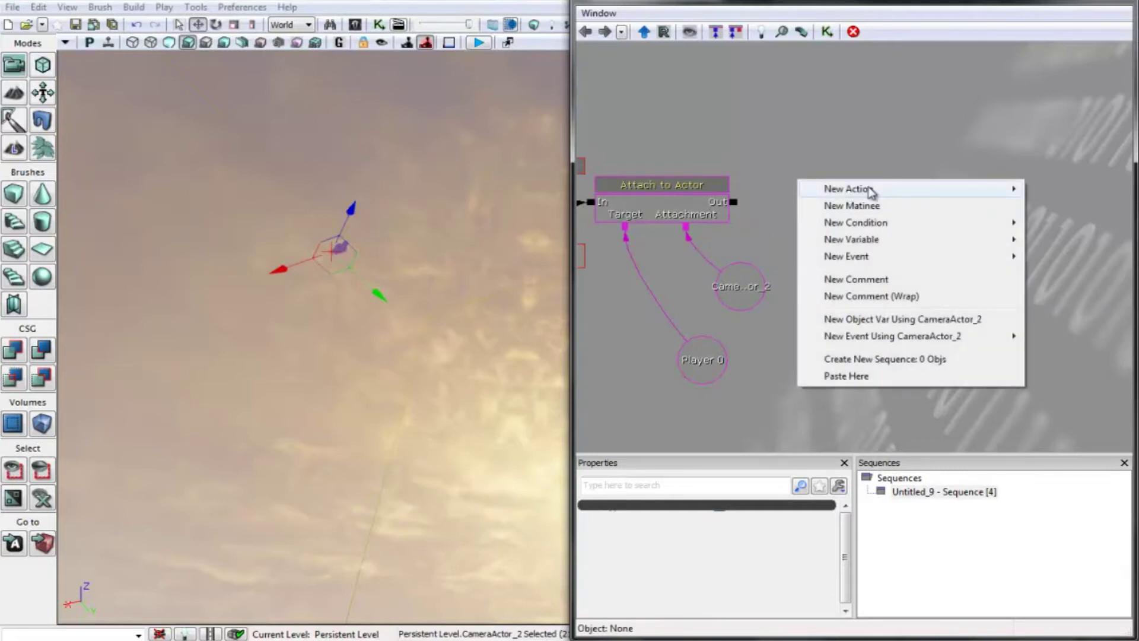
mouse_move(872, 191)
mouse_move(772, 222)
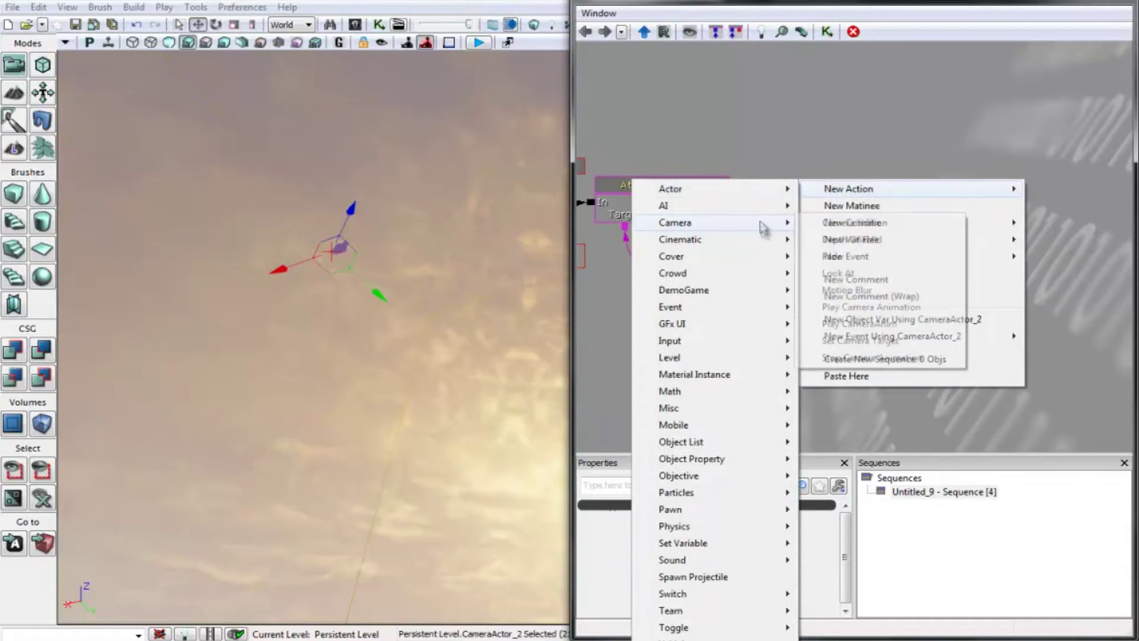
left_click(868, 342)
left_click_drag(829, 213, 816, 196, "ctrl")
left_click_drag(734, 204, 790, 204)
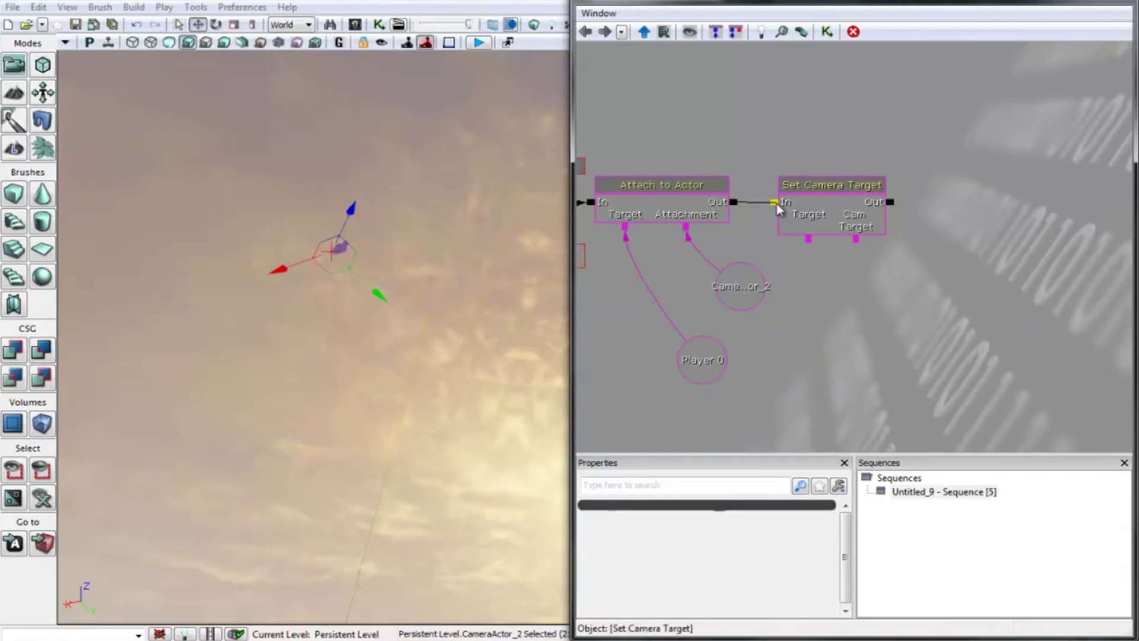
Step: Rearrange the variables, linking Player 0 to Set Camera Target's Target and the CameraActor_2 variable to its Cam Target
left_click_drag(741, 286, 797, 310)
left_click(732, 252)
left_click(702, 324)
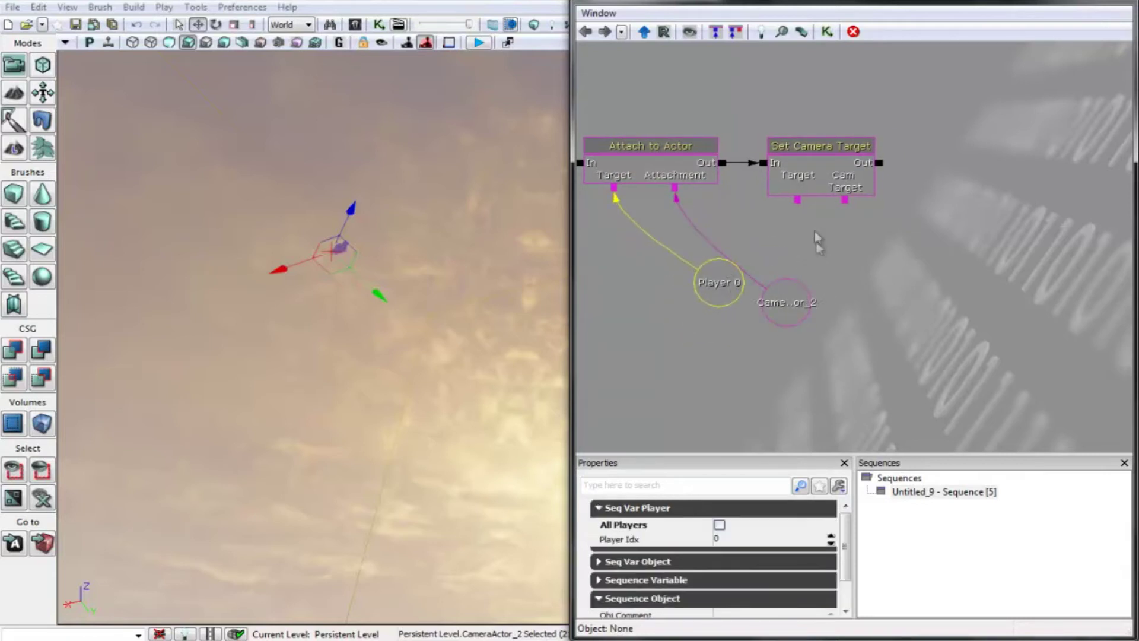
left_click_drag(798, 199, 720, 292)
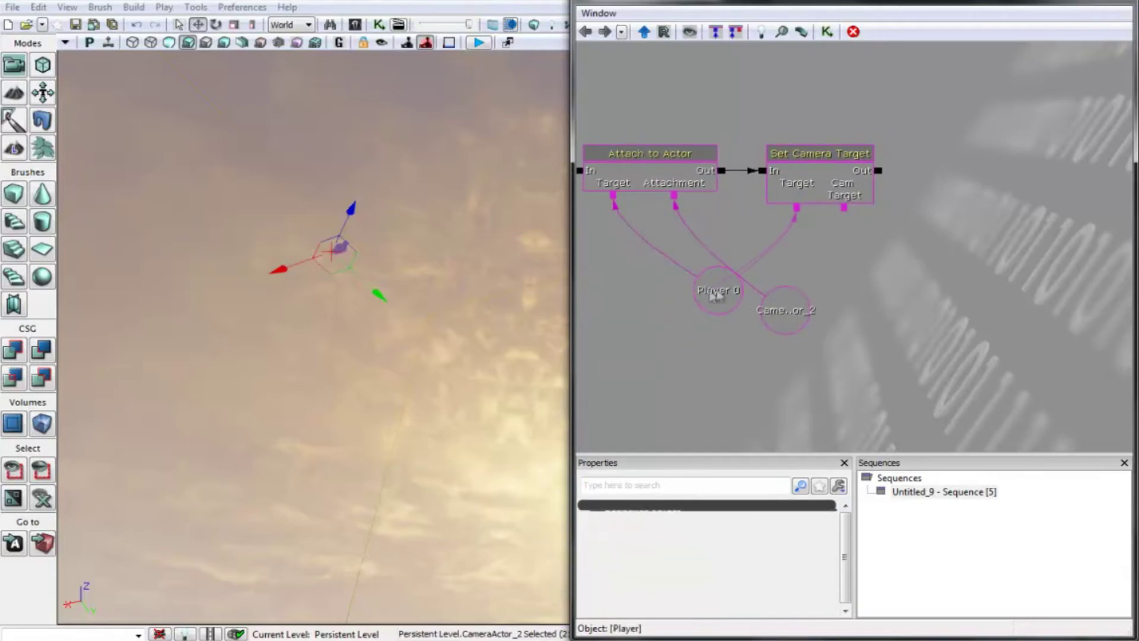
left_click_drag(844, 208, 792, 301)
left_click(718, 297)
left_click_drag(715, 295, 819, 208)
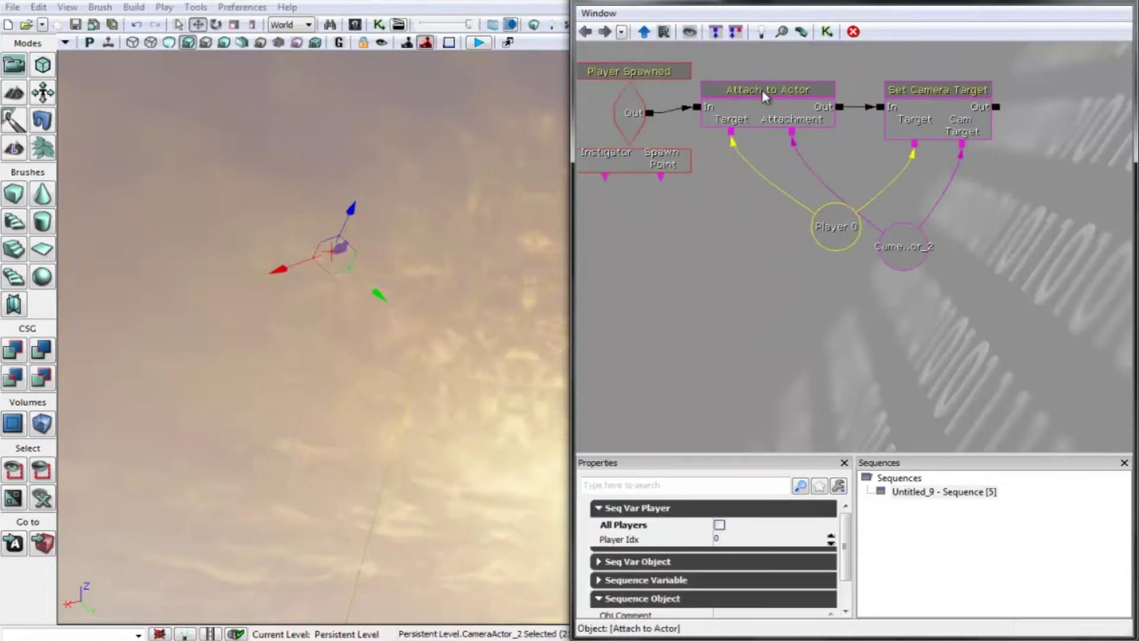
Step: Turn on Use Relative Offset and Use Relative Rotation for the Attach to Actor action
left_click(762, 90)
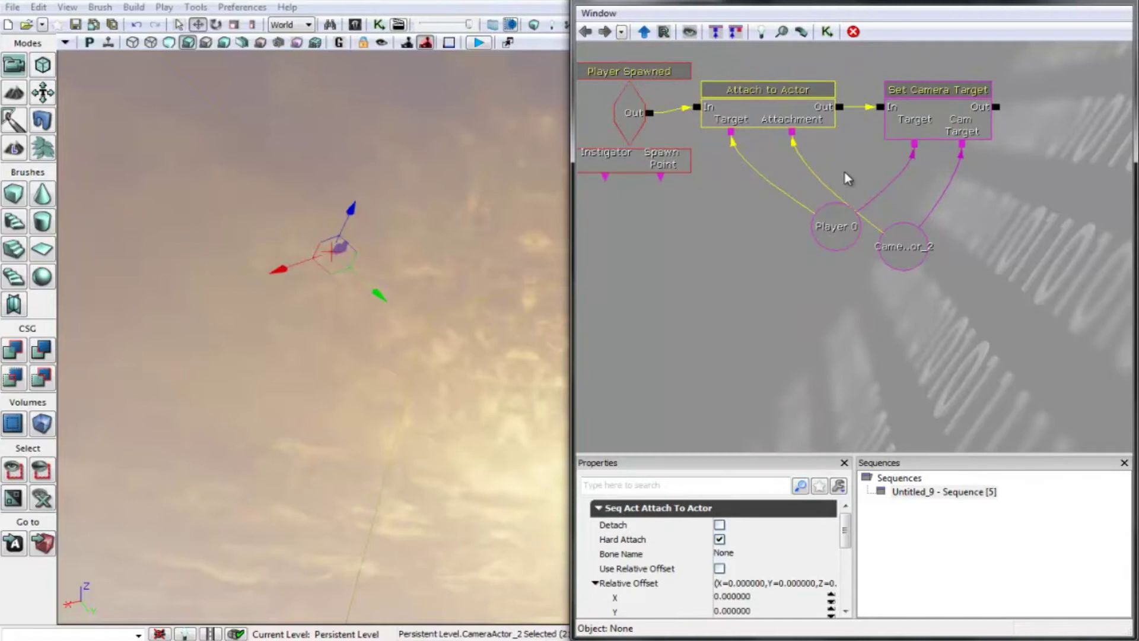
mouse_move(849, 540)
left_mouse_down()
mouse_move(852, 574)
mouse_move(855, 530)
left_mouse_up()
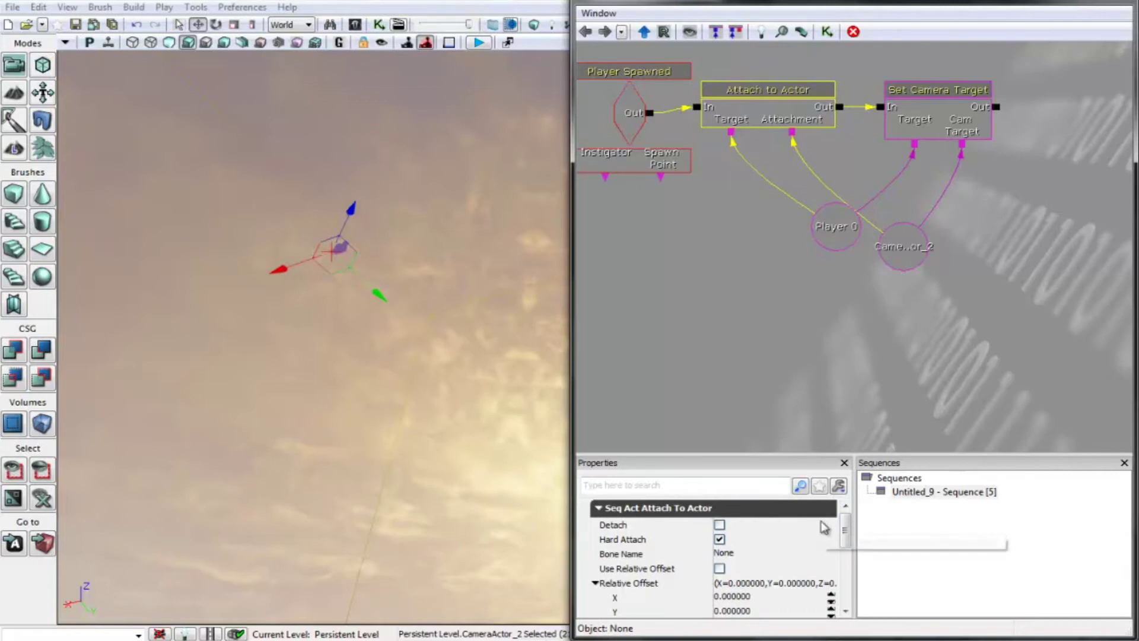
left_click_drag(846, 528, 846, 546)
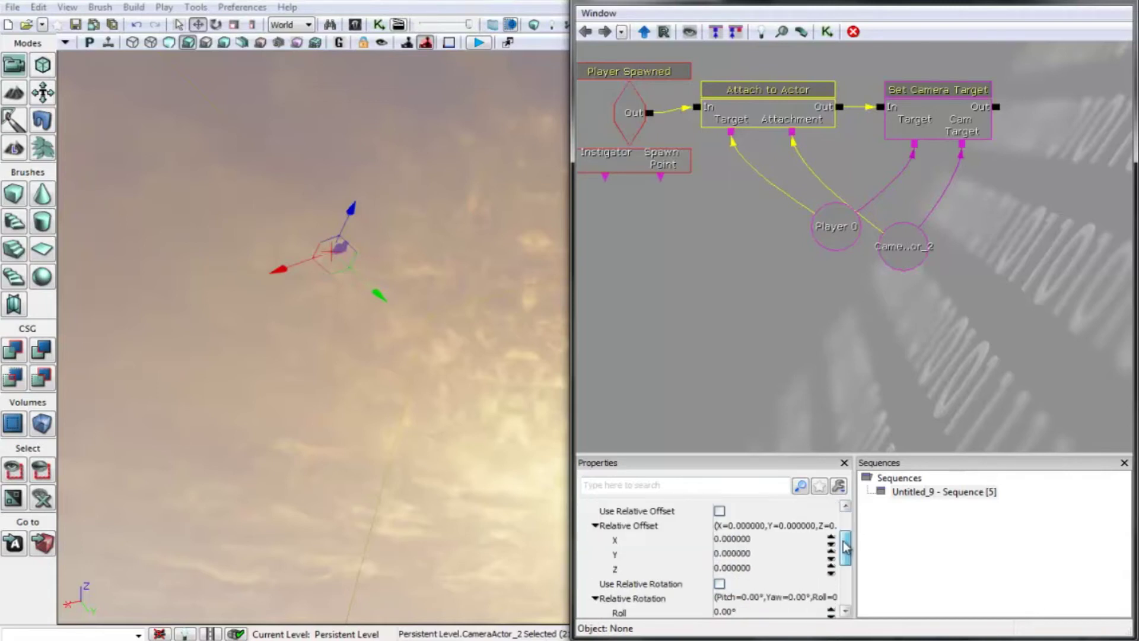
left_click(719, 511)
left_click(719, 584)
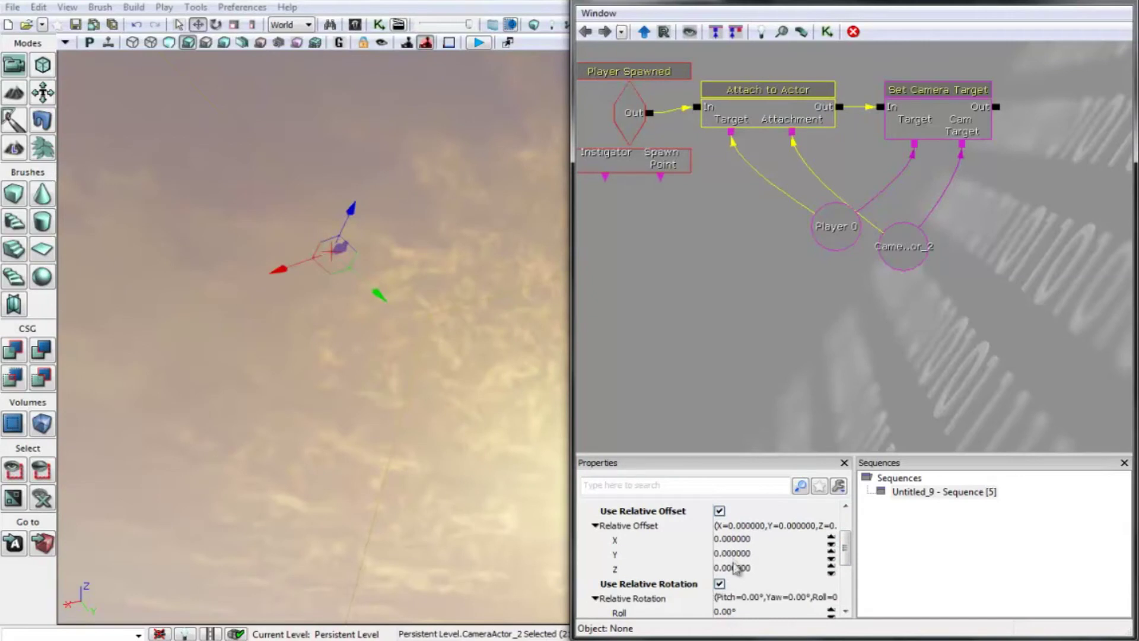
Step: Set the Attach to Actor relative offset to Z 768 and X -100
left_click(735, 569)
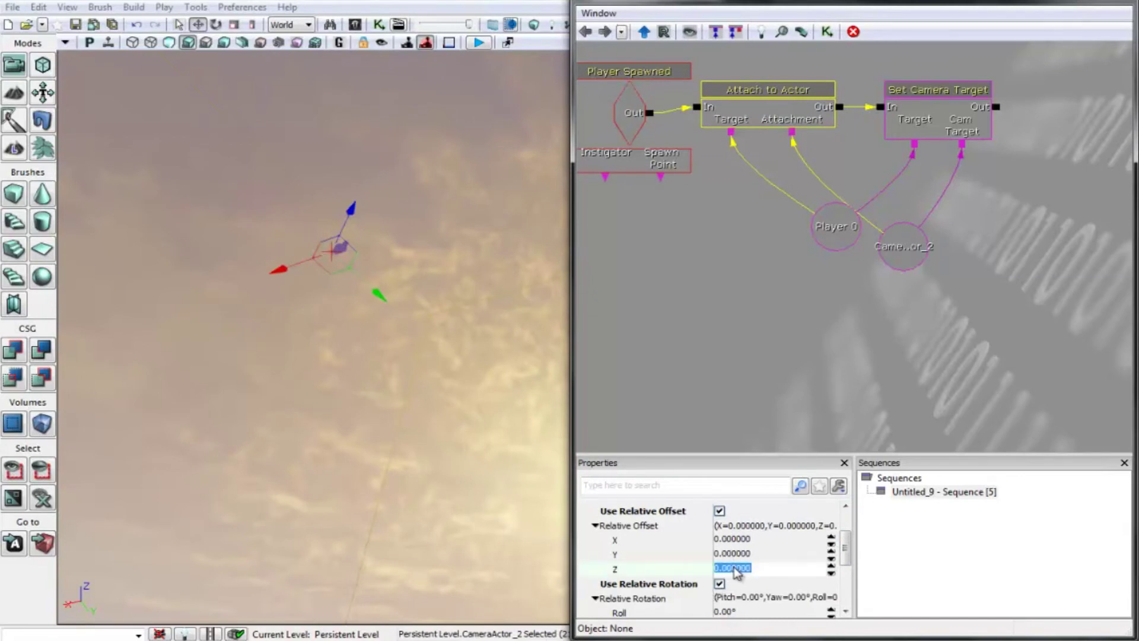
type("768")
left_click(754, 538)
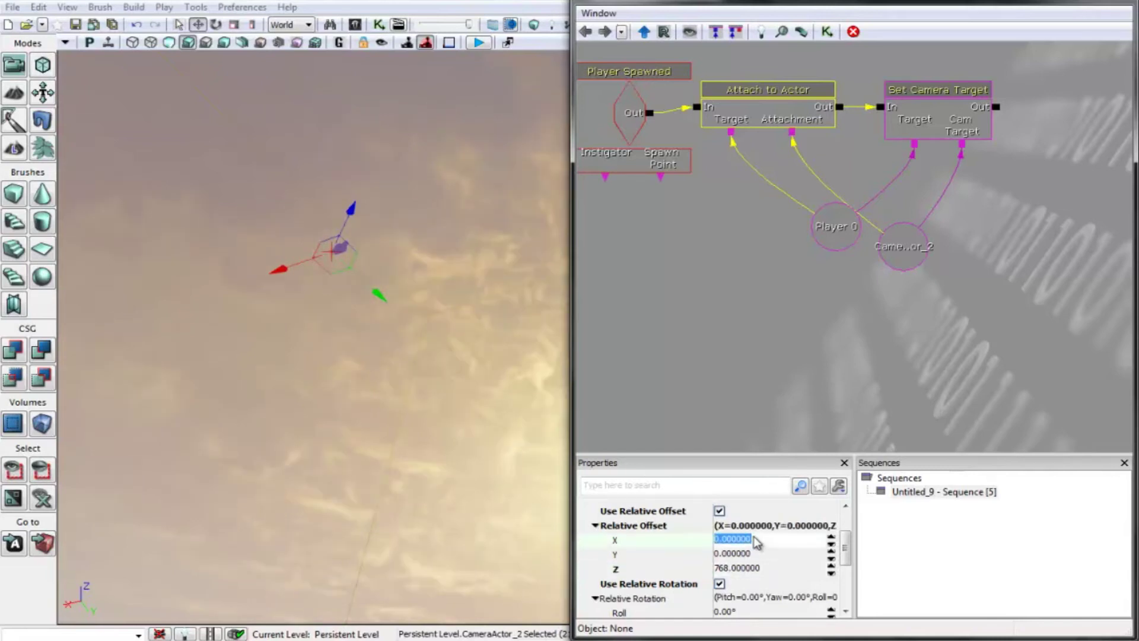
type("-100")
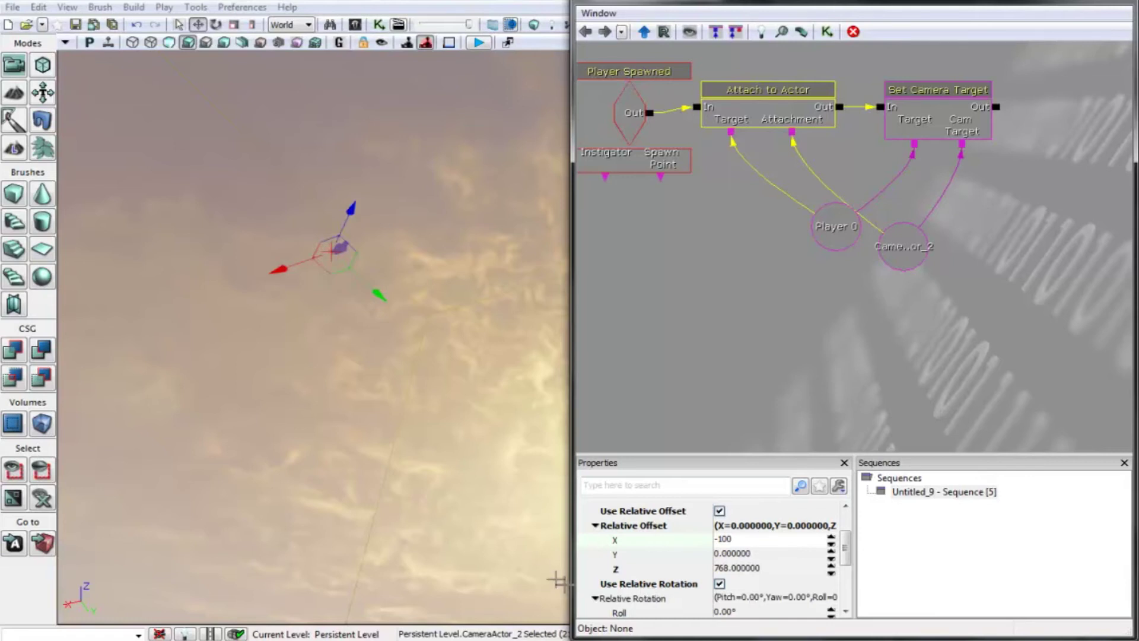
Step: Set the relative rotation's pitch to -75 degrees on the Attach to Actor action
left_click(847, 560)
left_click_drag(849, 565, 849, 577)
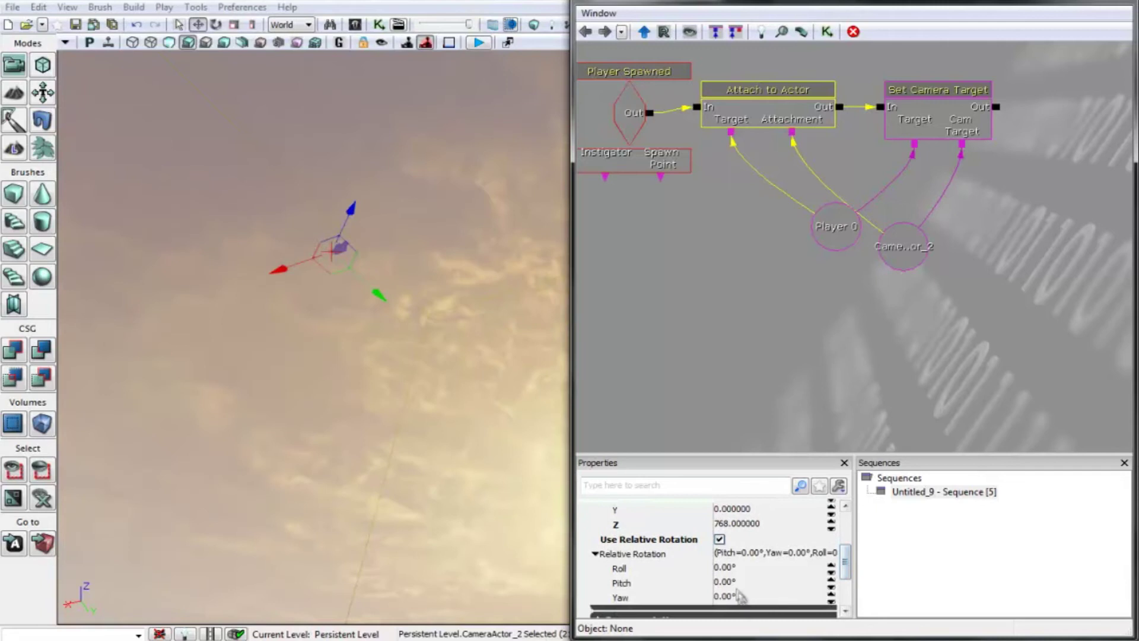
left_click(736, 582)
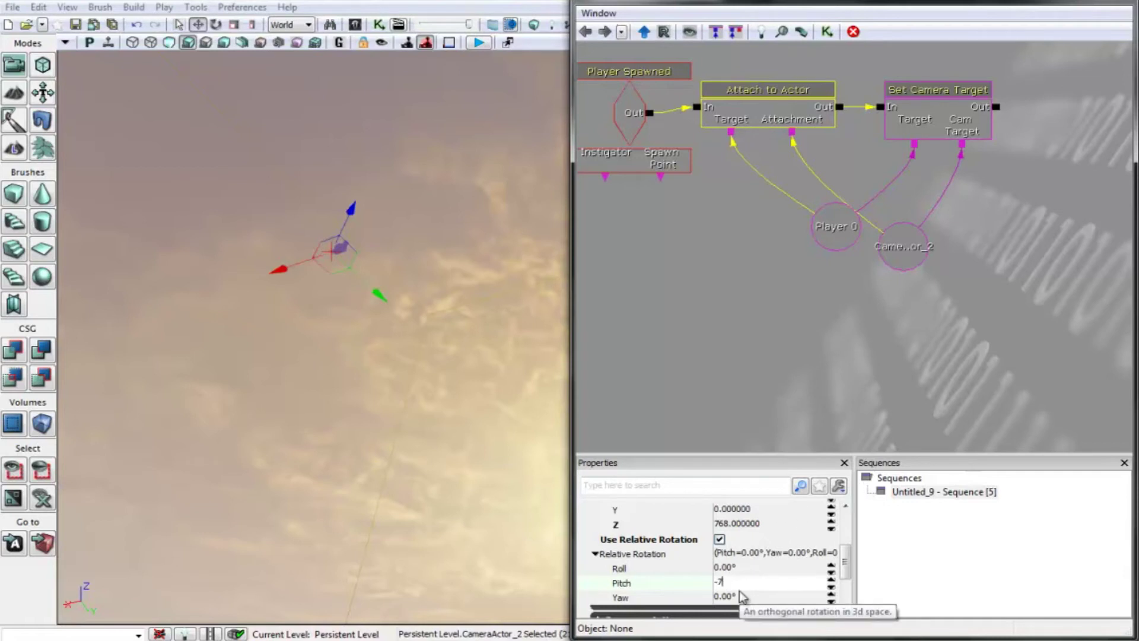
key("Return")
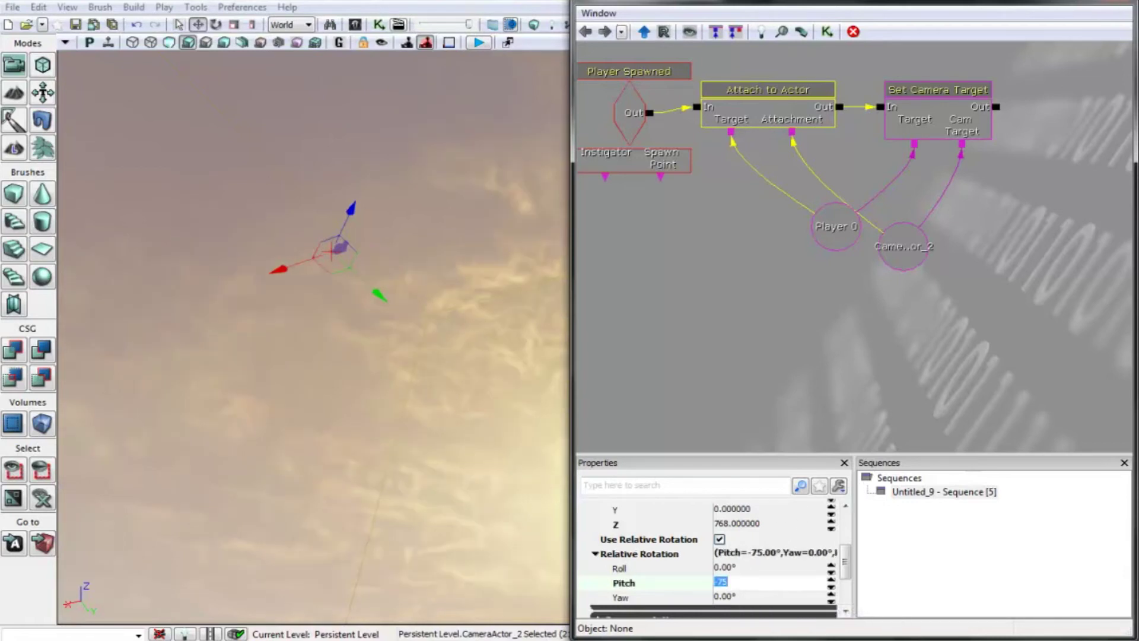
Step: Close Kismet and play the level to test the overhead camera while moving, jumping and firing, ending back in the editor
left_click(851, 32)
left_click(846, 23)
key("w")
key("w")
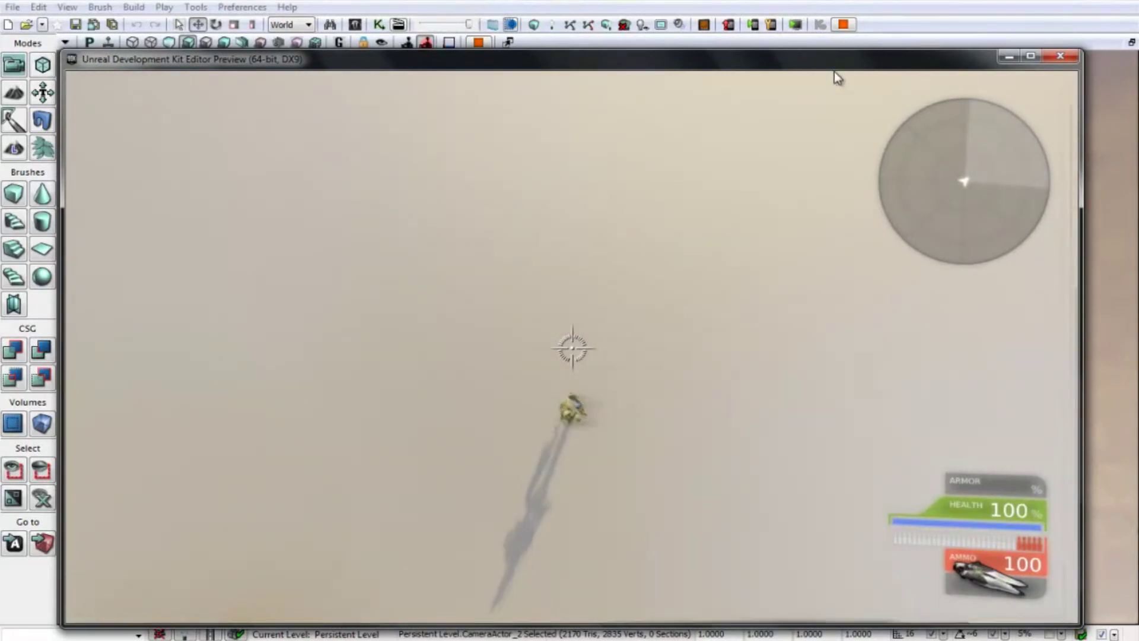
key("s")
key("w")
key("space")
left_click(846, 75)
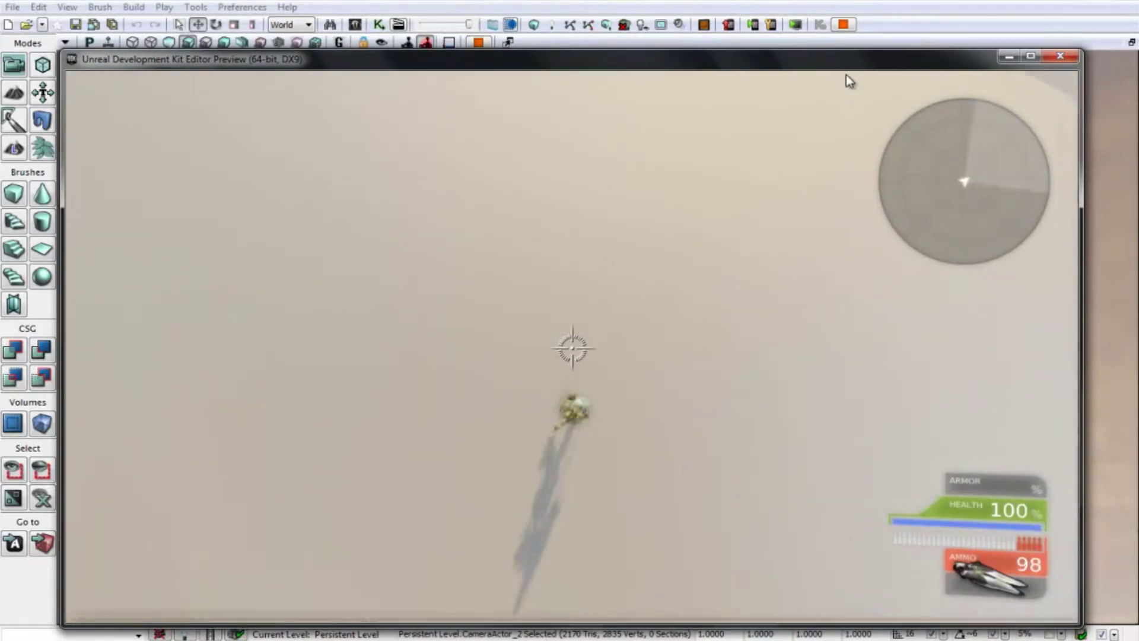
key("s")
left_click(787, 103)
left_click(775, 101)
left_click(775, 101)
key("space")
left_click(786, 194)
left_click(786, 194)
left_click(786, 193)
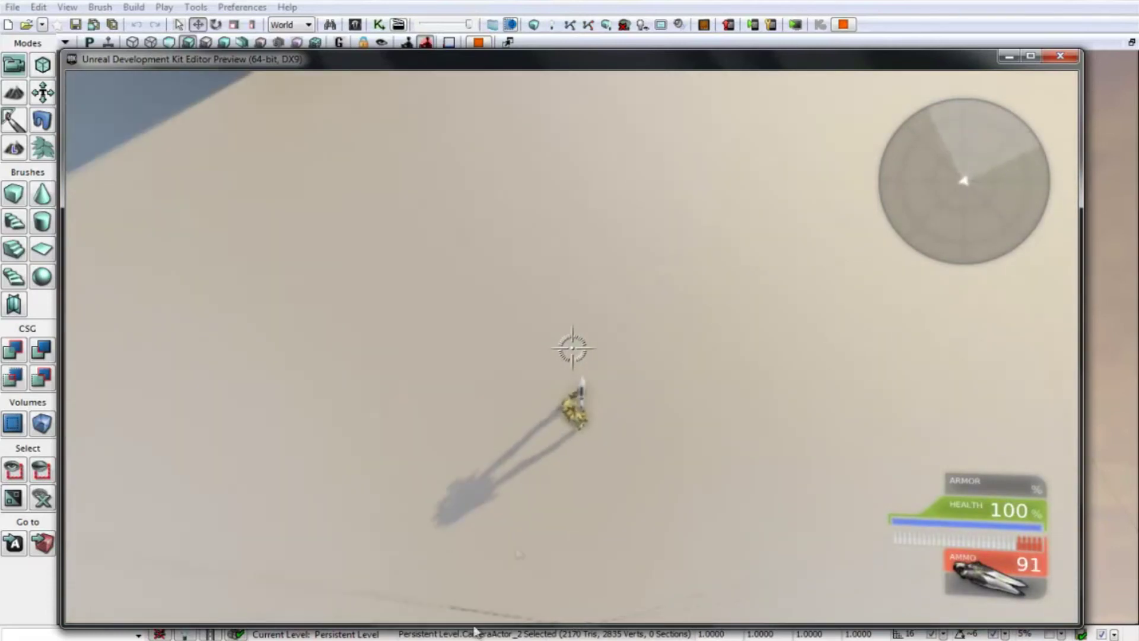
left_click(599, 78)
key("Escape")
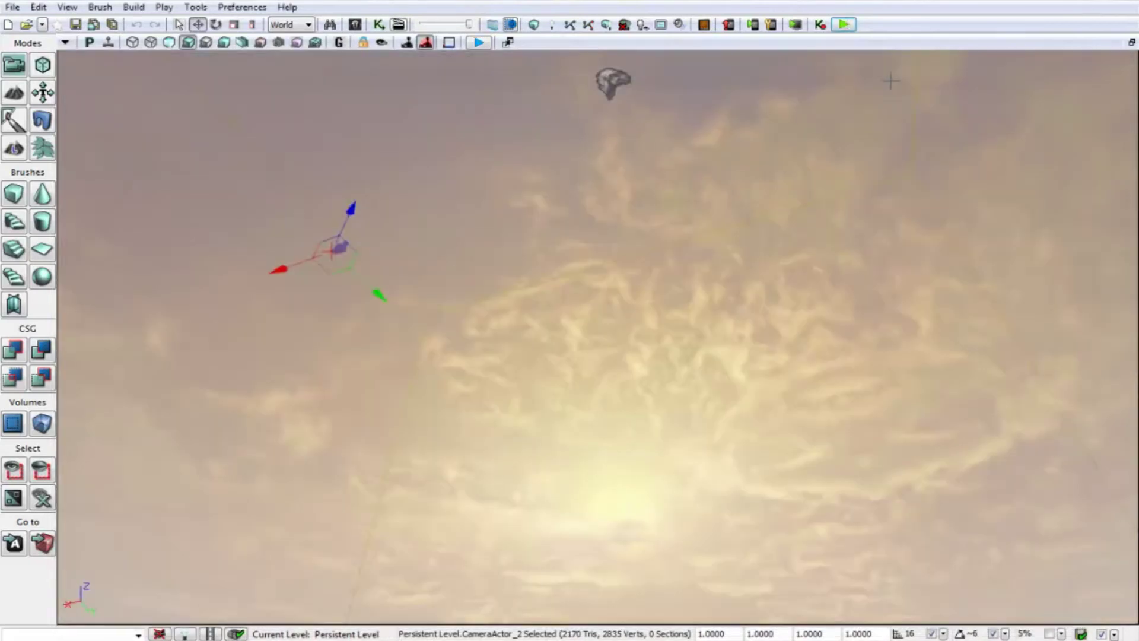
Step: Turn on No Default Inventory For Player in the World Properties and close the properties window
right_click_drag(623, 522, 424, 628)
right_click_drag(697, 489, 519, 453)
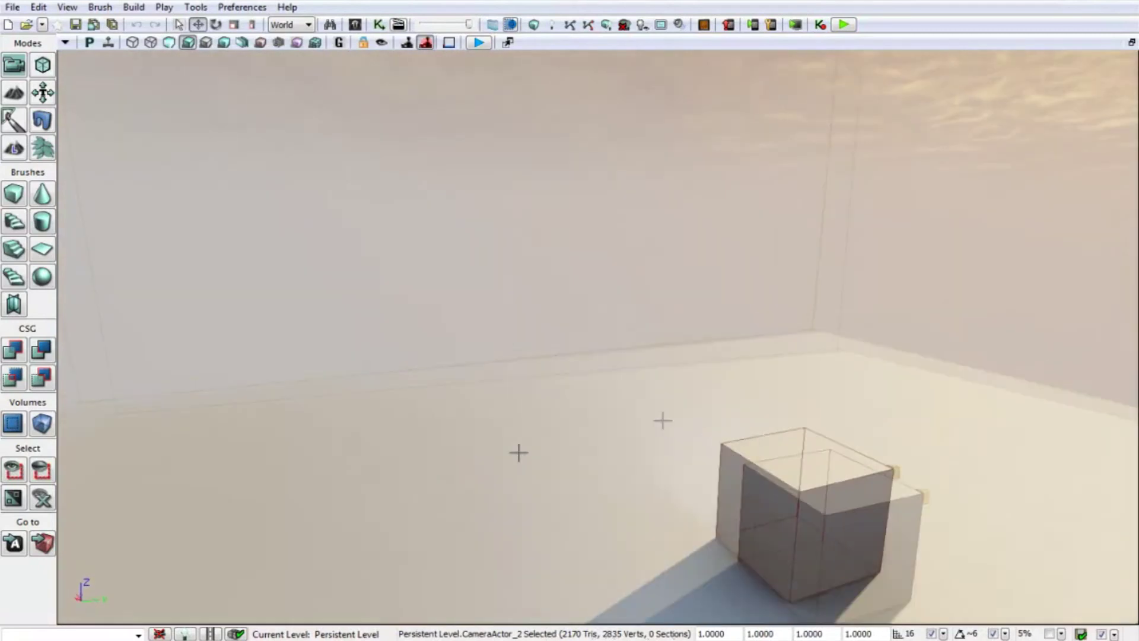
left_click(67, 7)
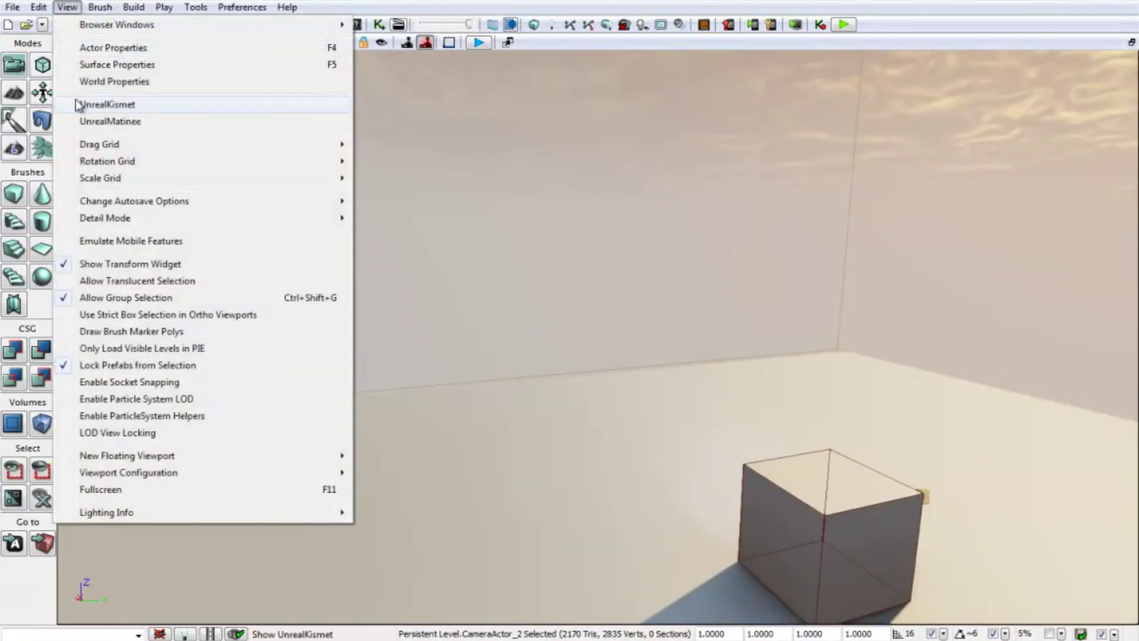
left_click(85, 87)
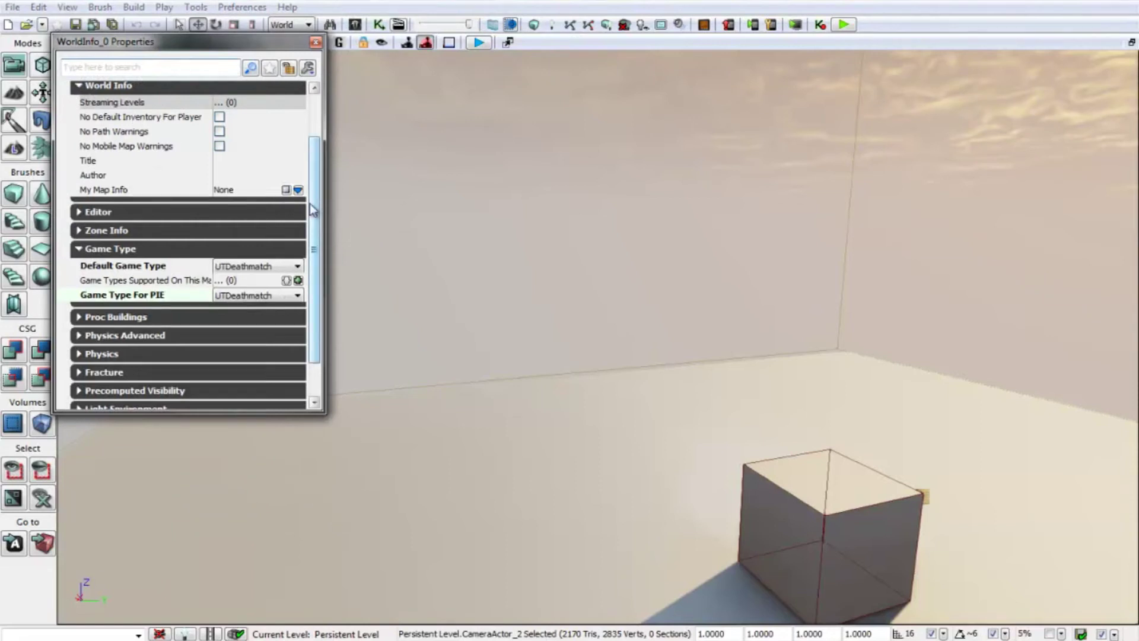
left_click_drag(314, 209, 312, 161)
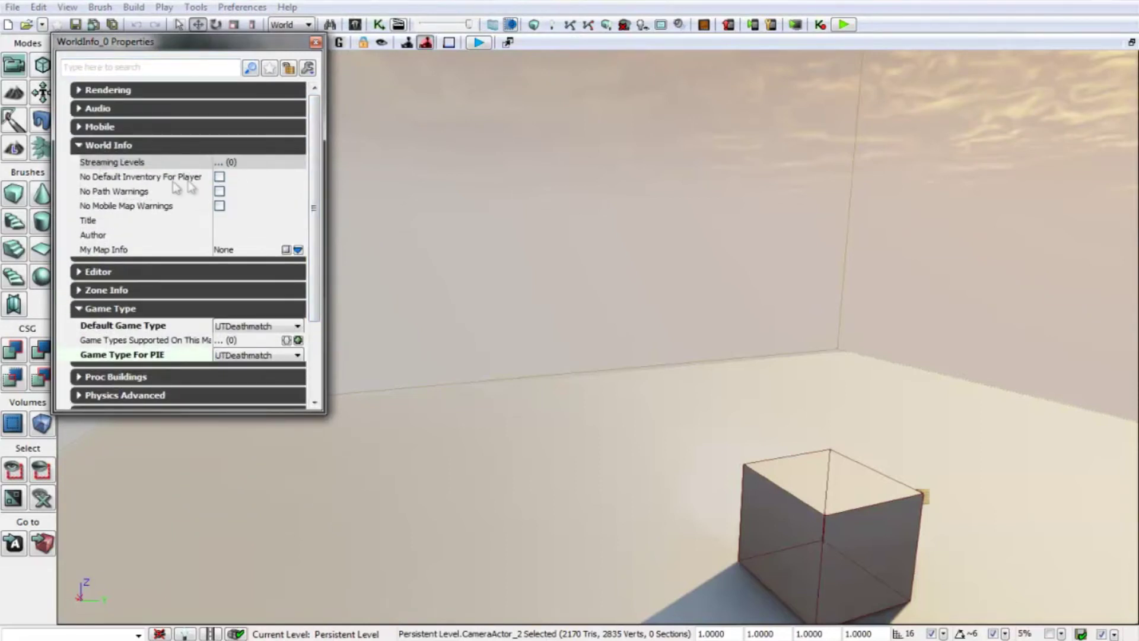
left_click(219, 178)
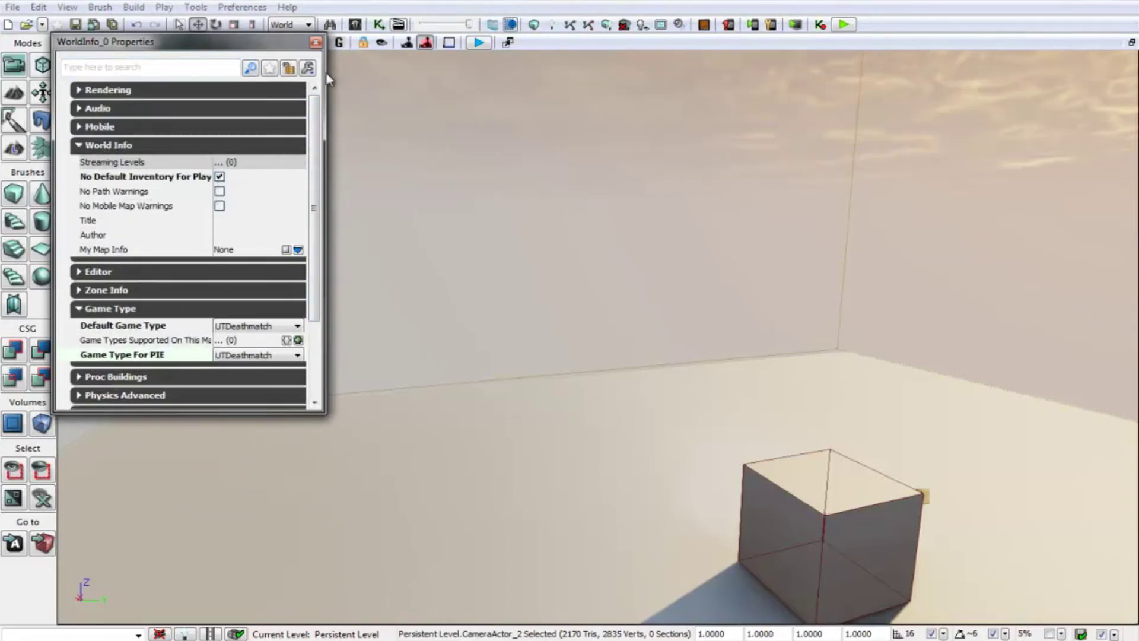
left_click(316, 42)
Step: Play the level again and walk around the boxes to check the unarmed player, ending the preview when done
left_click(848, 25)
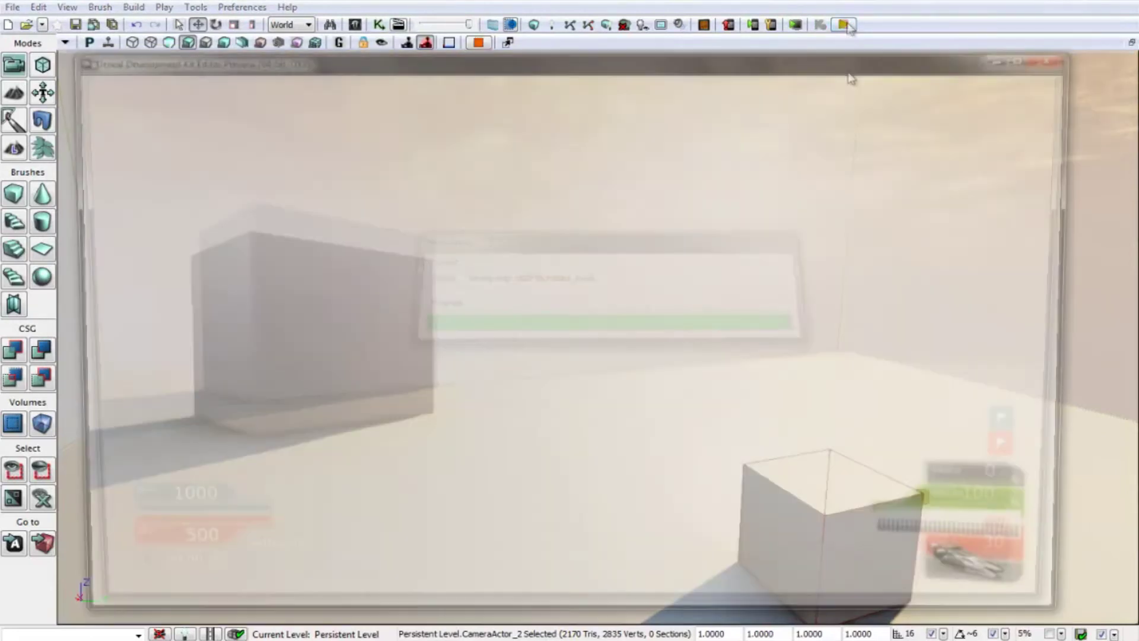
key("w")
key("d")
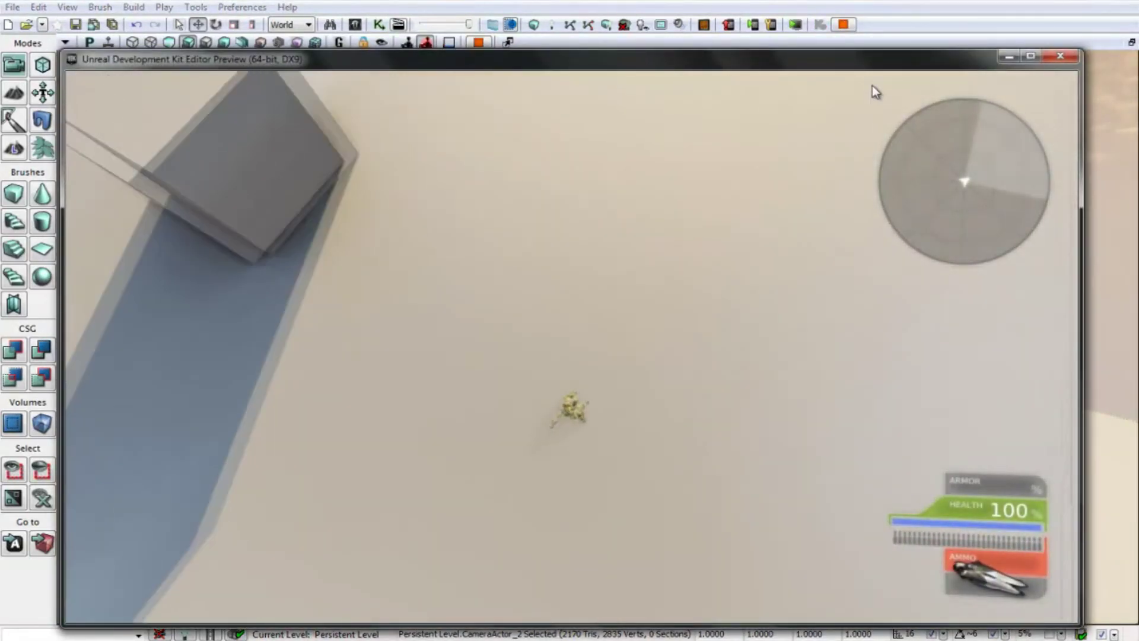
key("w")
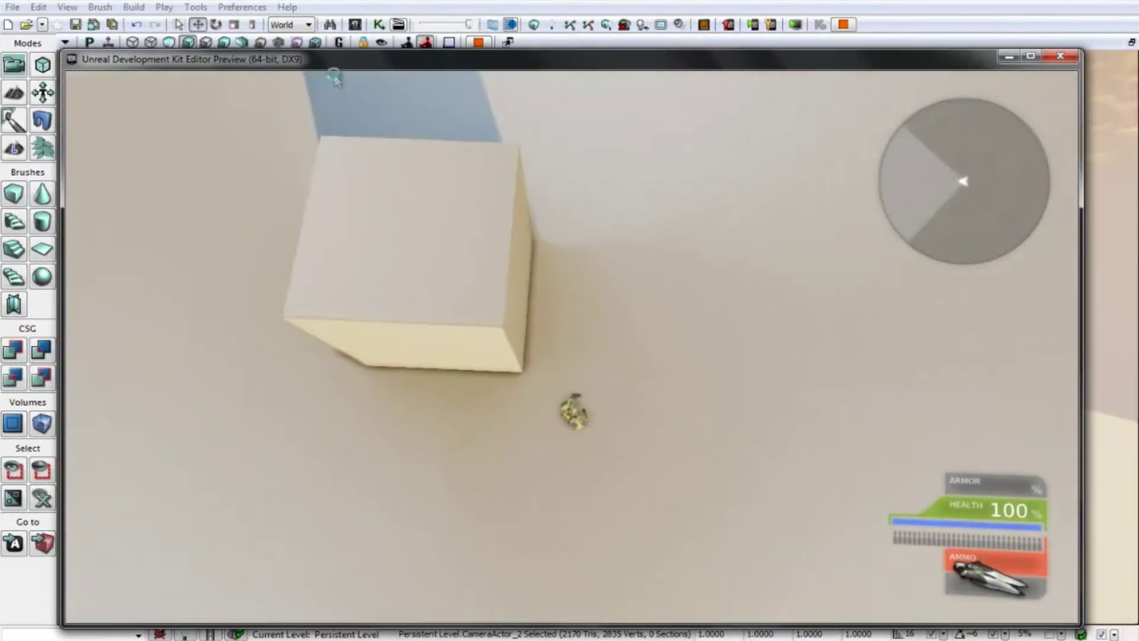
key("Escape")
Step: Reopen Kismet and set the Attach to Actor action's relative pitch to -50 degrees
left_click(398, 25)
left_click(769, 89)
left_click_drag(845, 530, 845, 565)
left_click(752, 572)
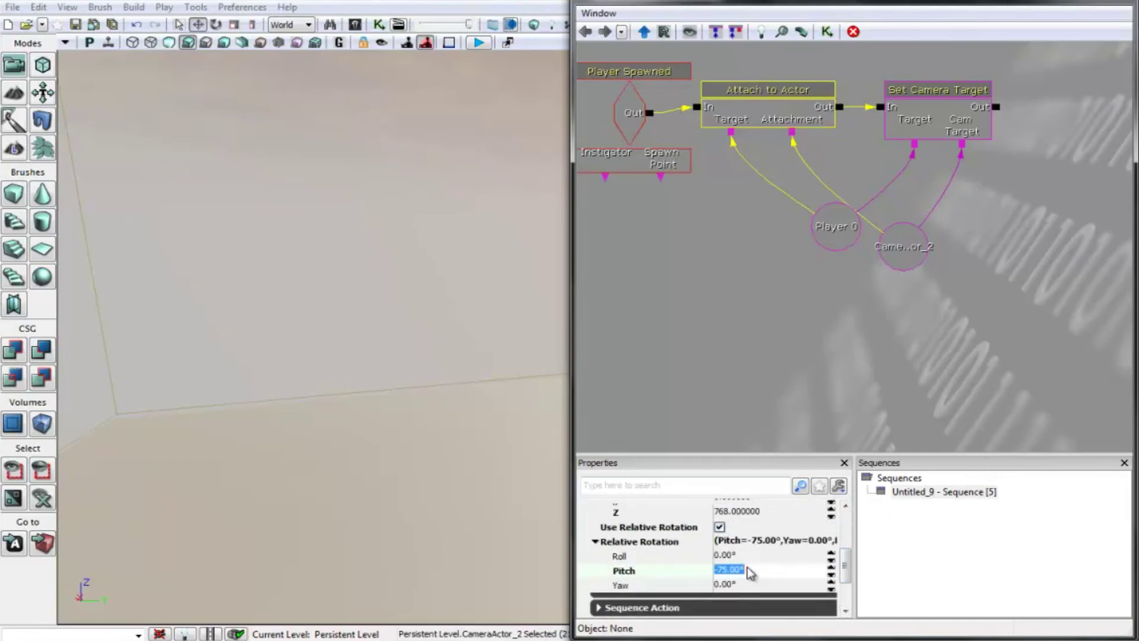
key("Return")
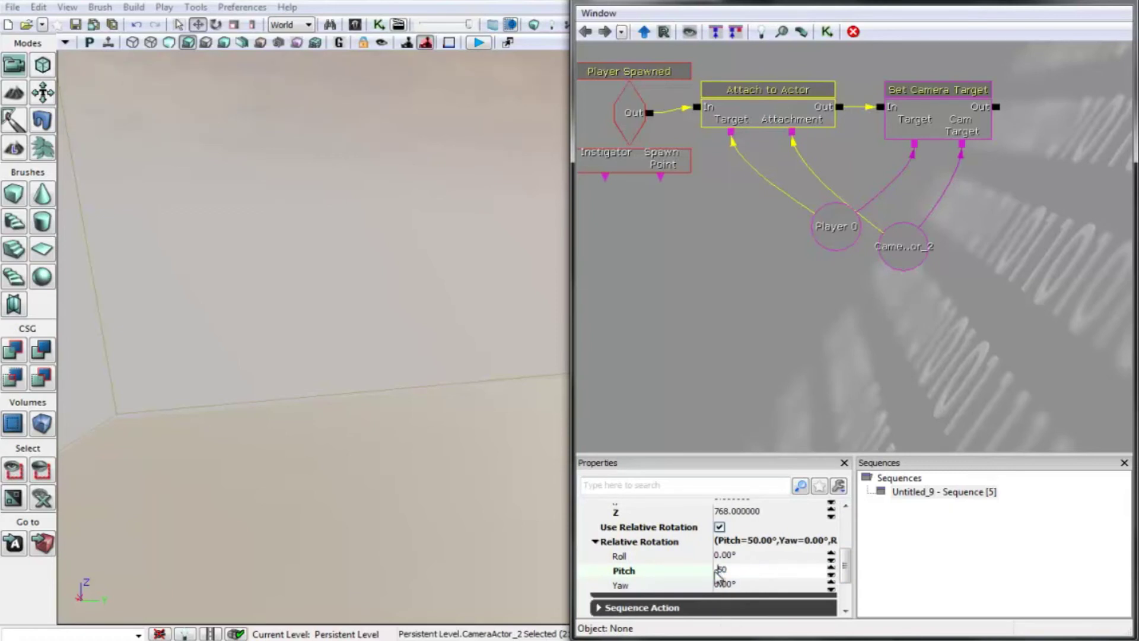
Step: Set the Attach to Actor relative offset to Z 50 and X -10, and run the level preview with Kismet closed
scroll(730, 584, "up", 5)
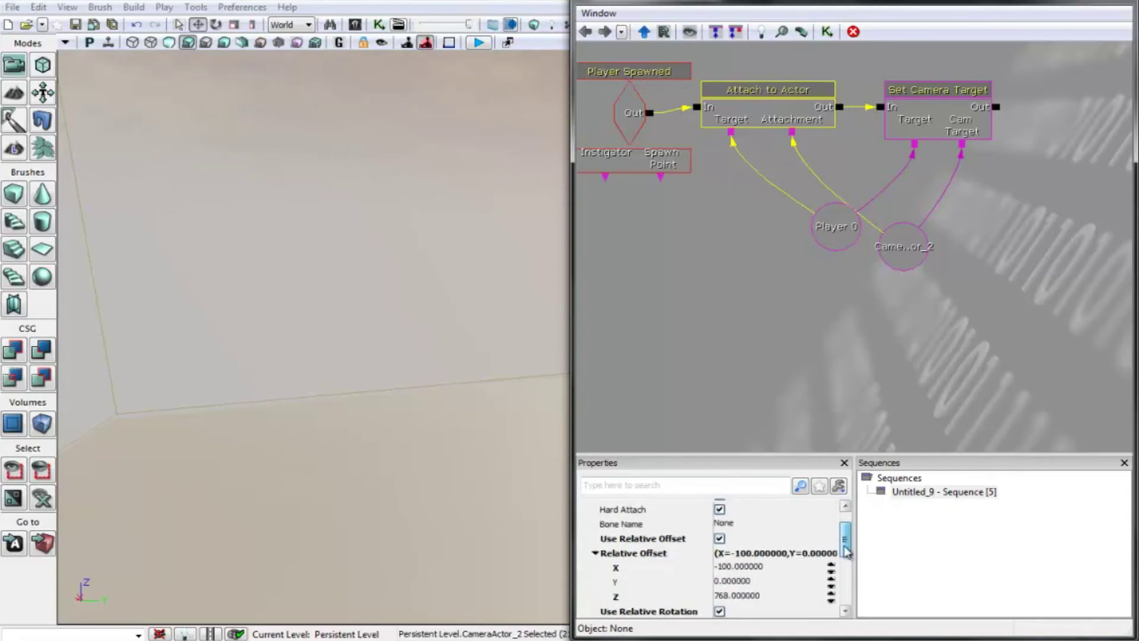
left_click(743, 597)
type("50")
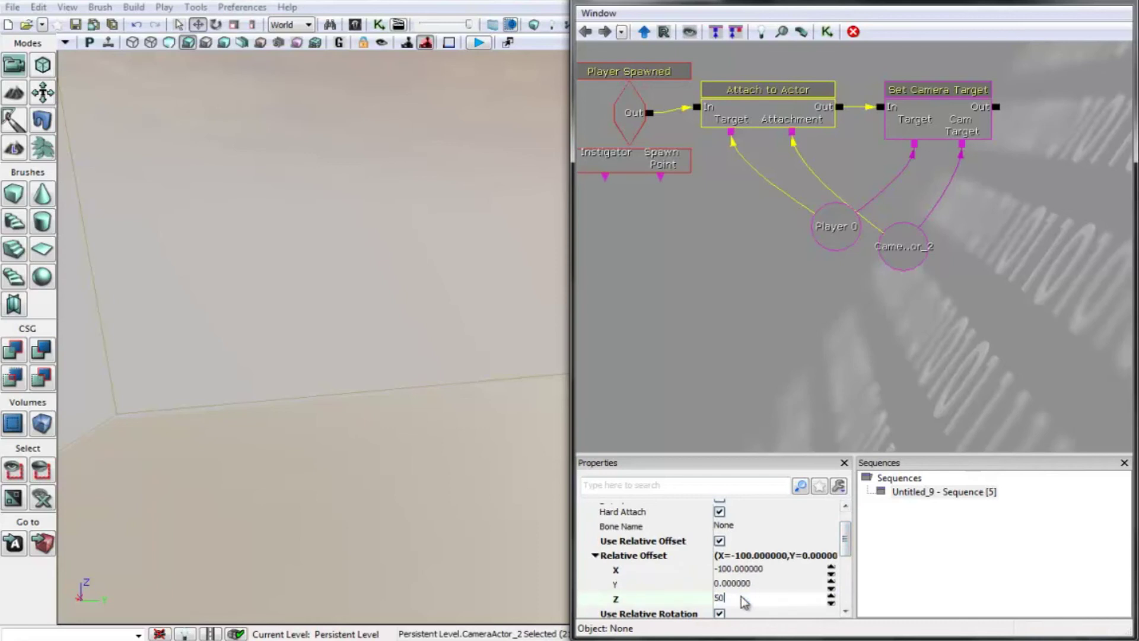
left_click(734, 570)
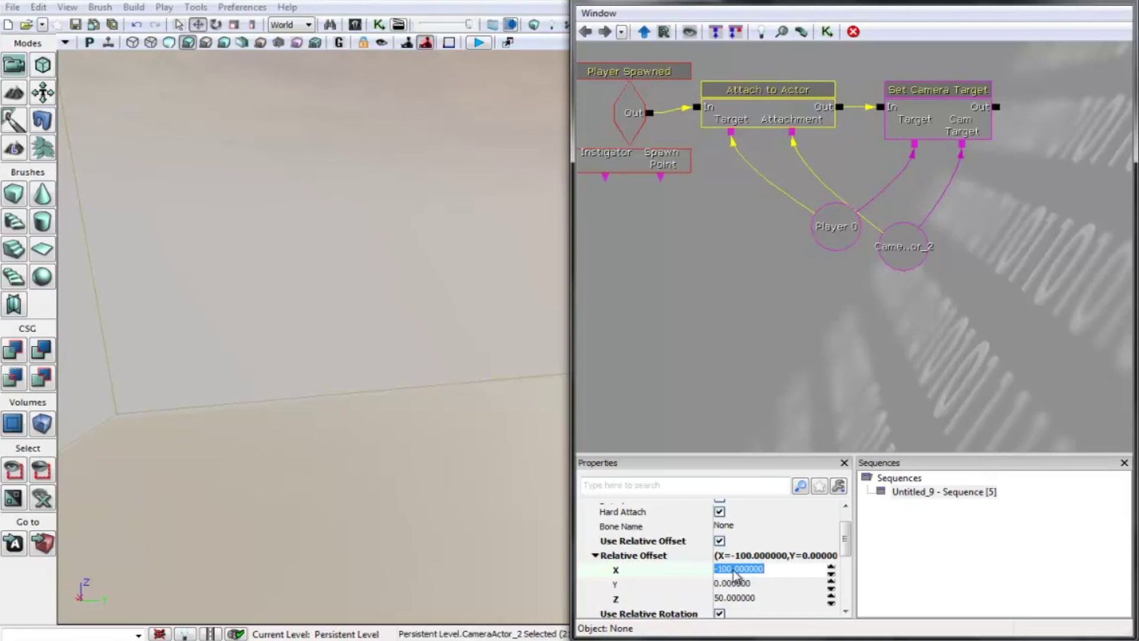
type("-10")
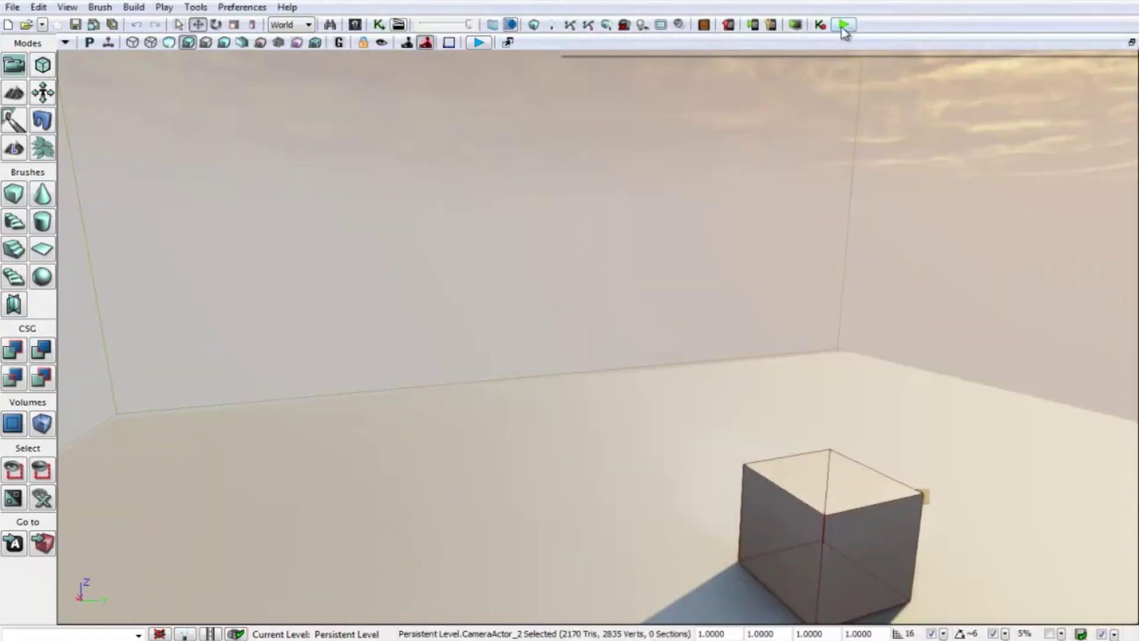
left_click(843, 24)
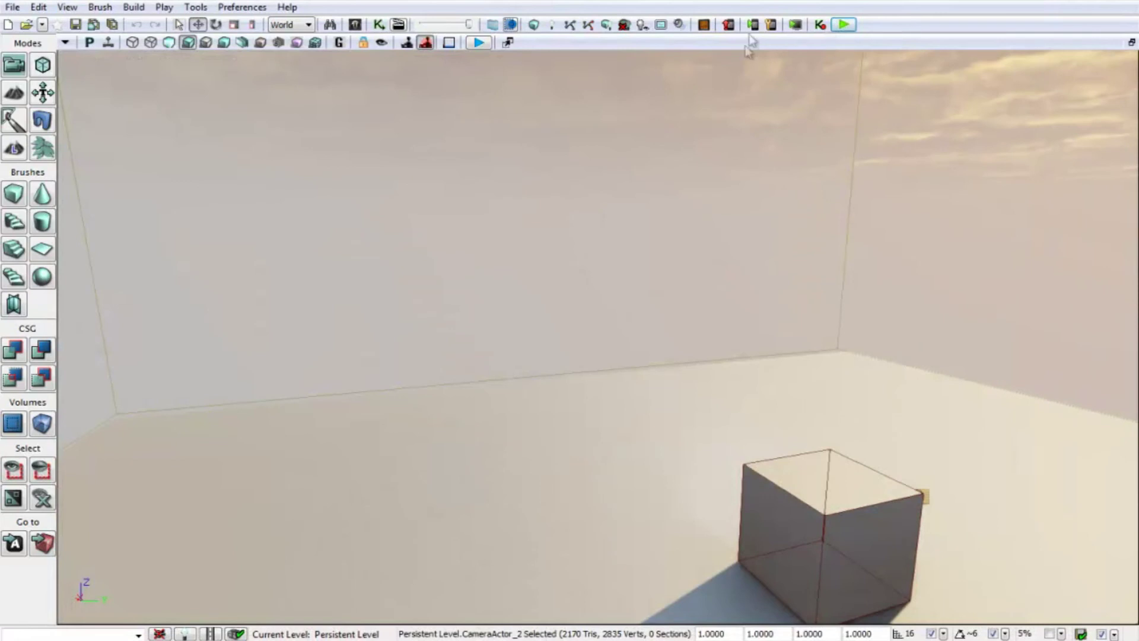
Step: Reopen Kismet and set the Attach to Actor action's relative offset X to -30
left_click(379, 25)
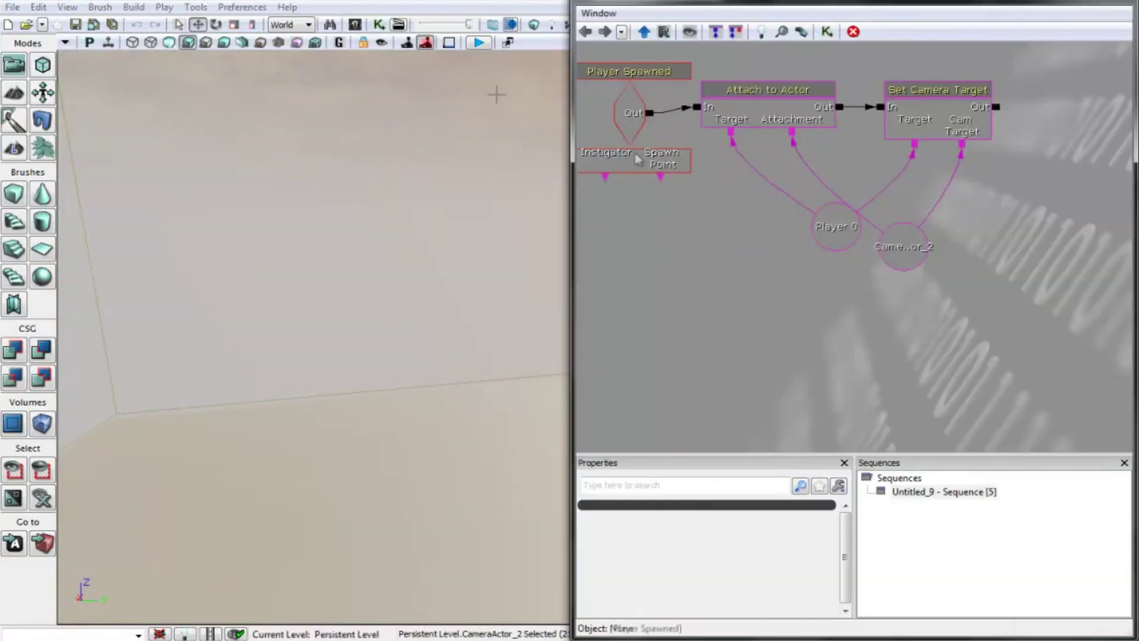
left_click(789, 88)
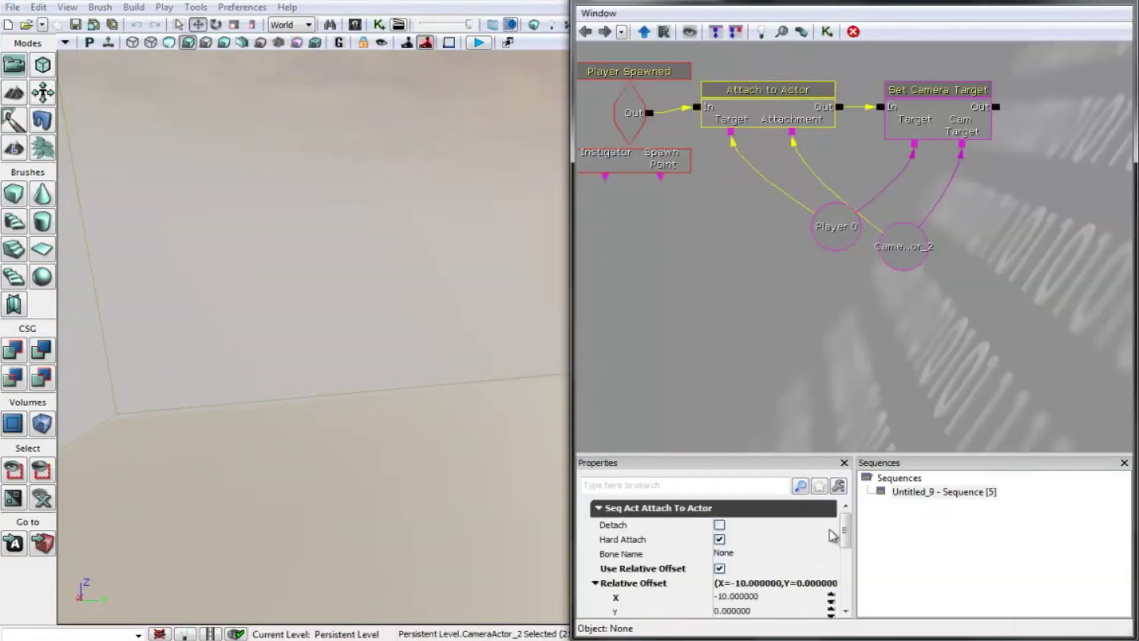
mouse_move(845, 531)
left_mouse_down()
mouse_move(855, 567)
mouse_move(848, 544)
left_mouse_up()
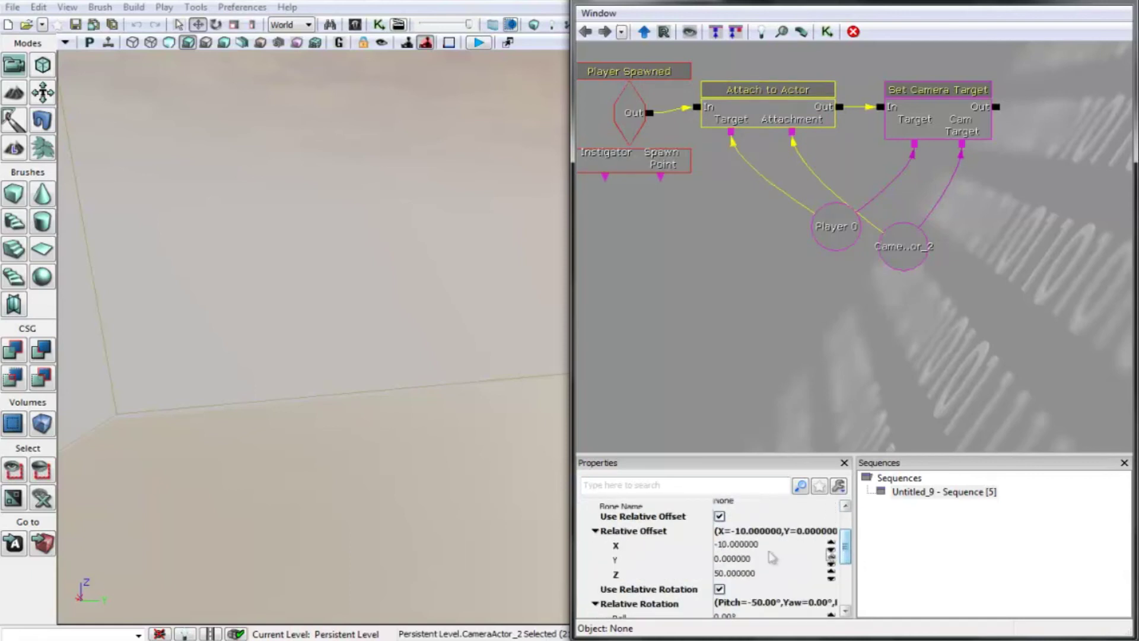
left_click(732, 546)
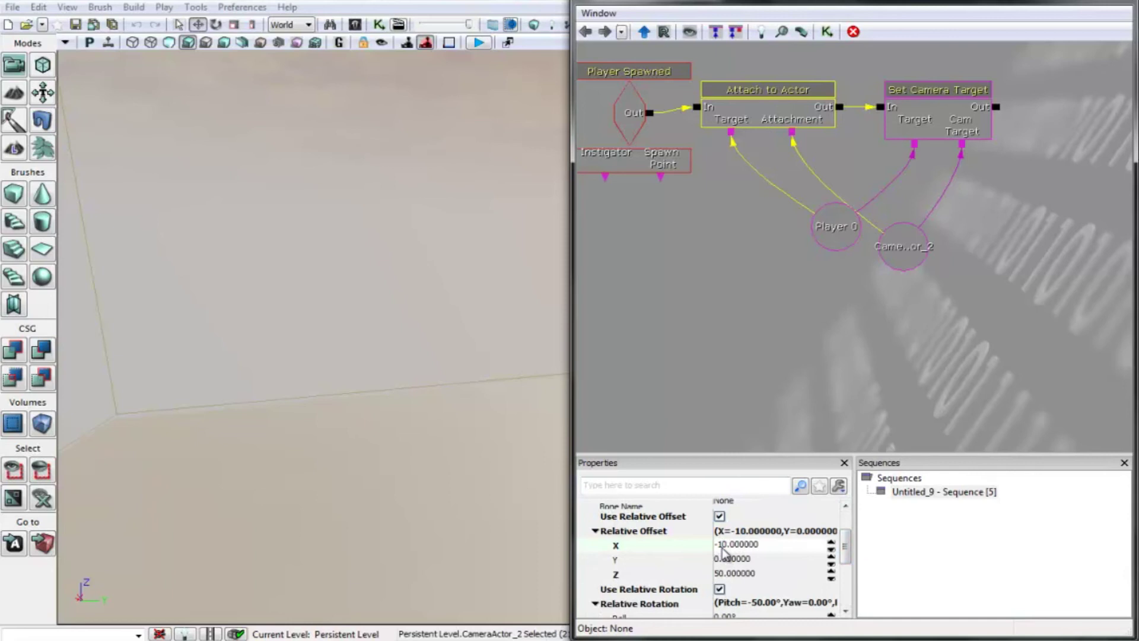
key("Return")
Step: Close Kismet and run the level preview to check the camera's new offset behind the player, ending it when done
left_click(1114, 4)
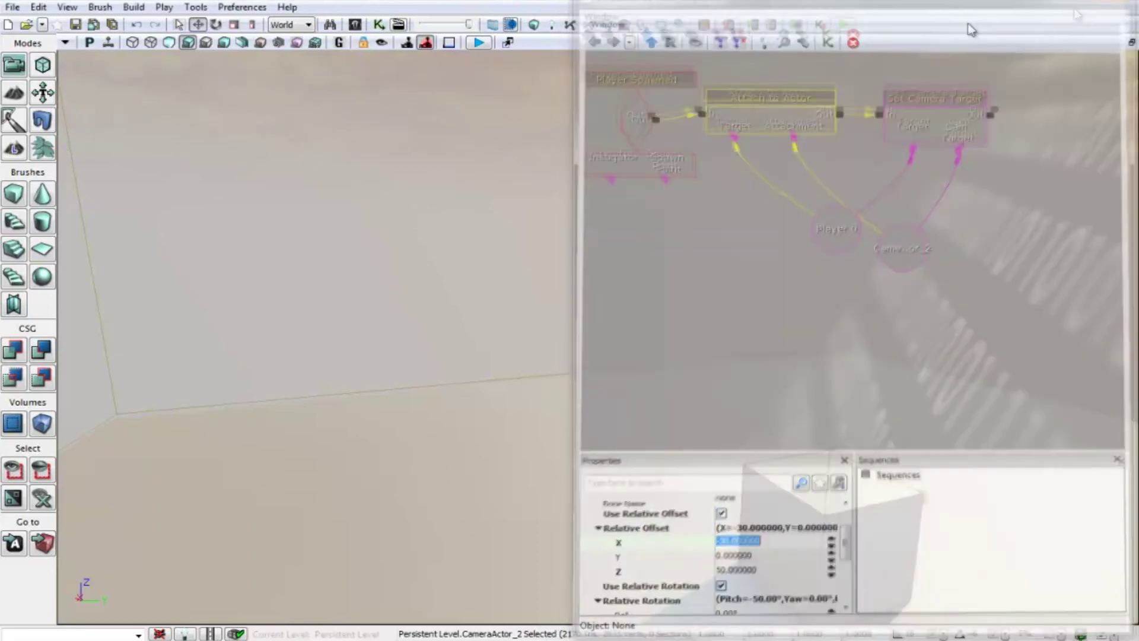
left_click(844, 25)
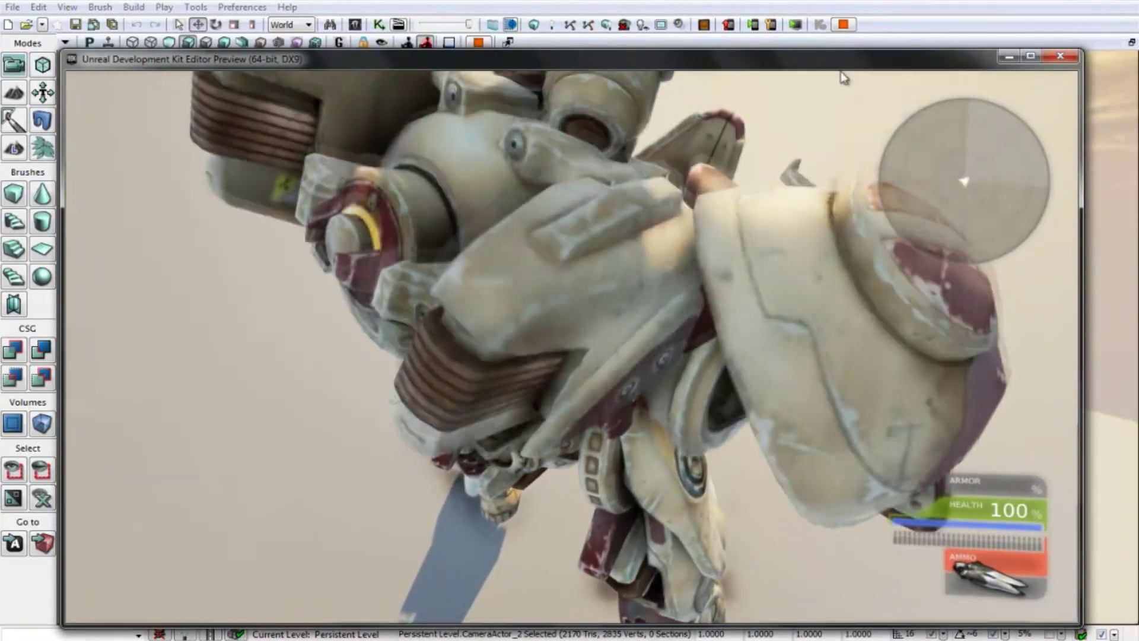
key("Escape")
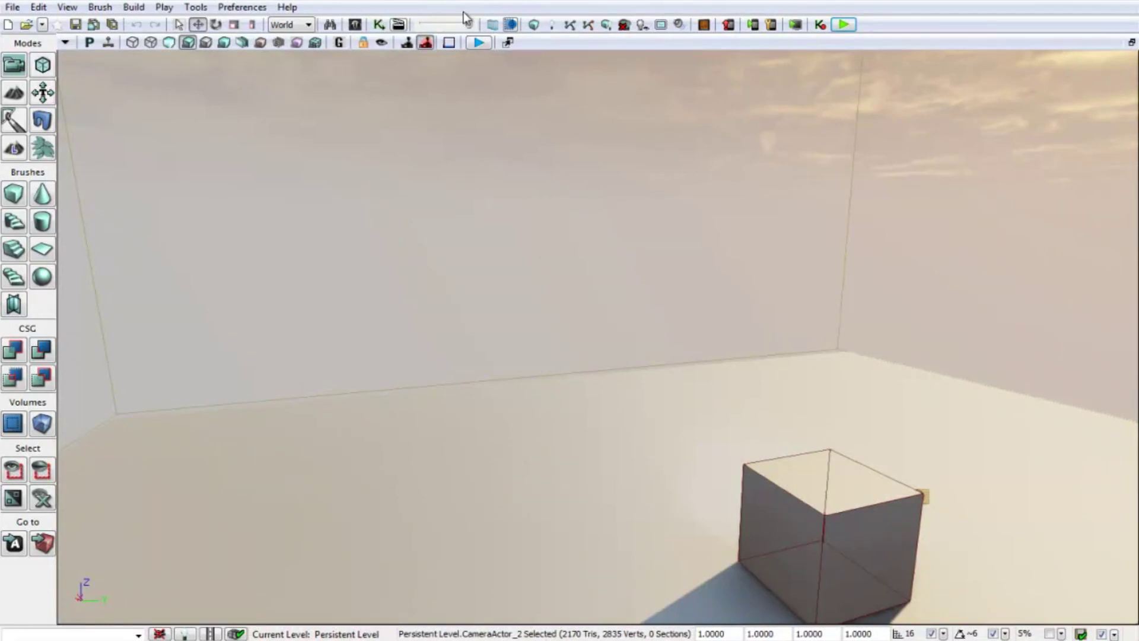
Step: Reopen Kismet, break the link from the Player Spawned event's output to the Attach to Actor action, and close Kismet
left_click(379, 25)
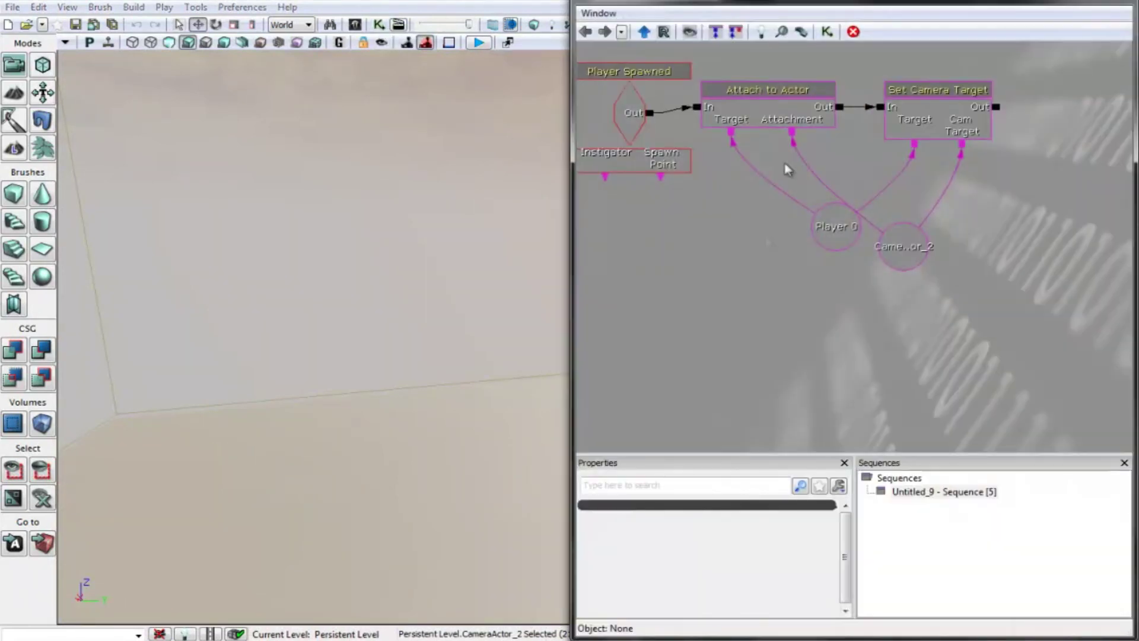
left_click(789, 118)
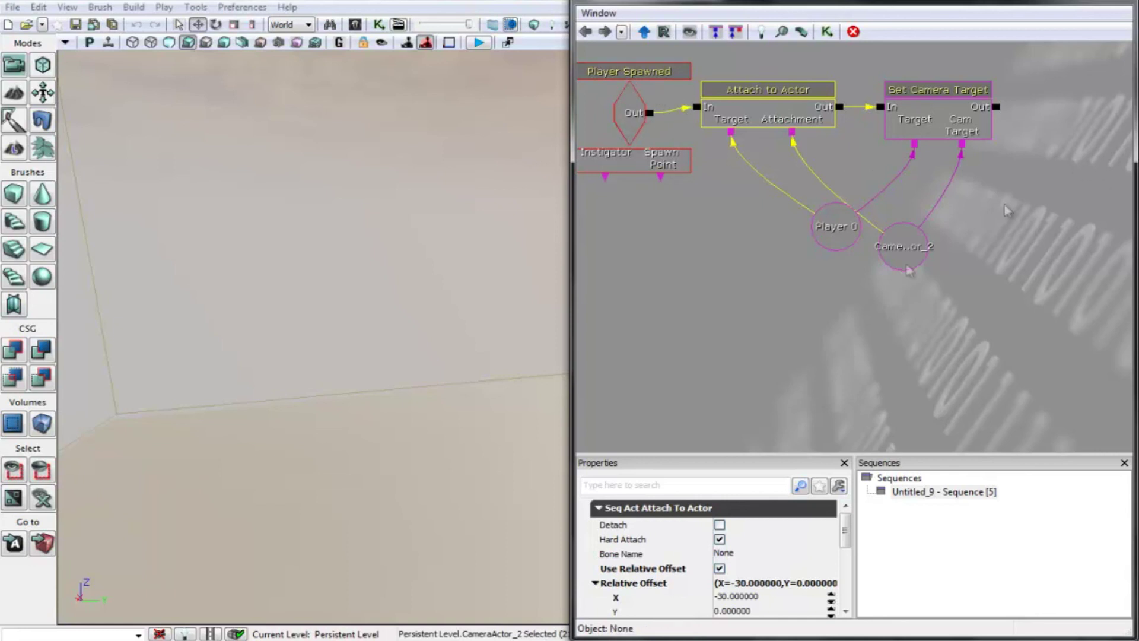
left_click(650, 113, "alt")
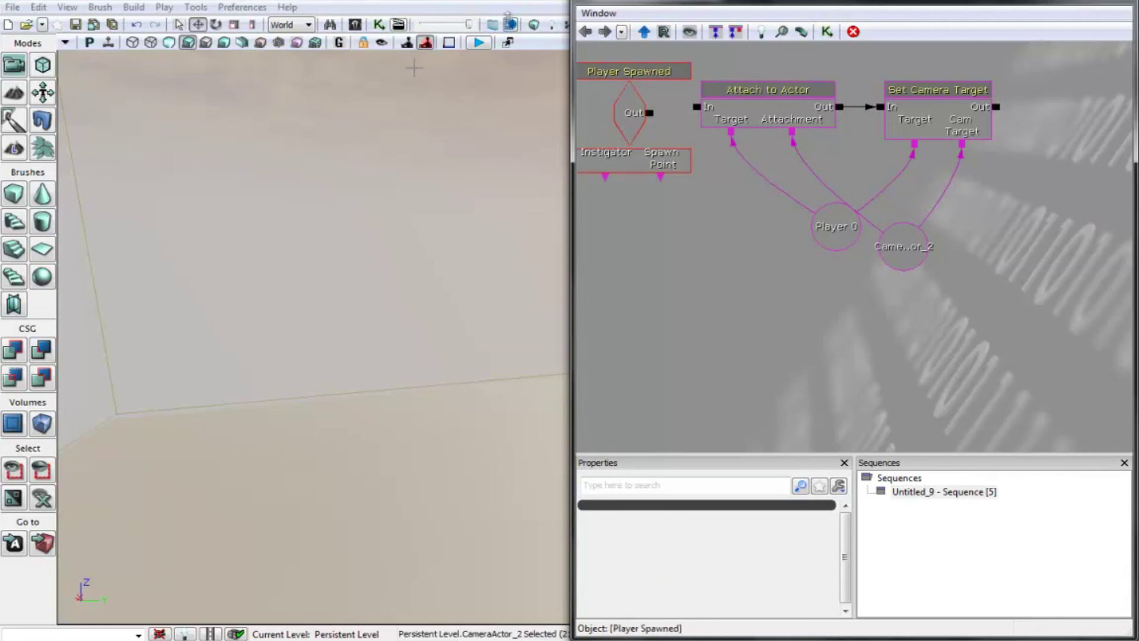
left_click(1103, 7)
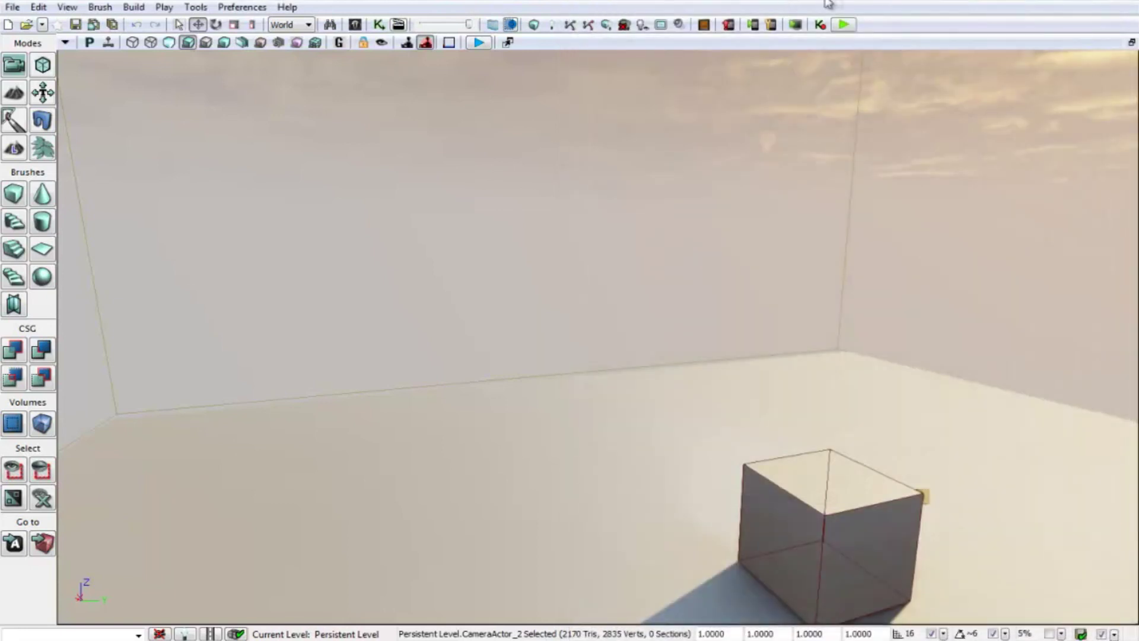
Step: Play the level and walk around the boxes to check the view without the attached camera, ending the preview when done
left_click(844, 24)
key("w")
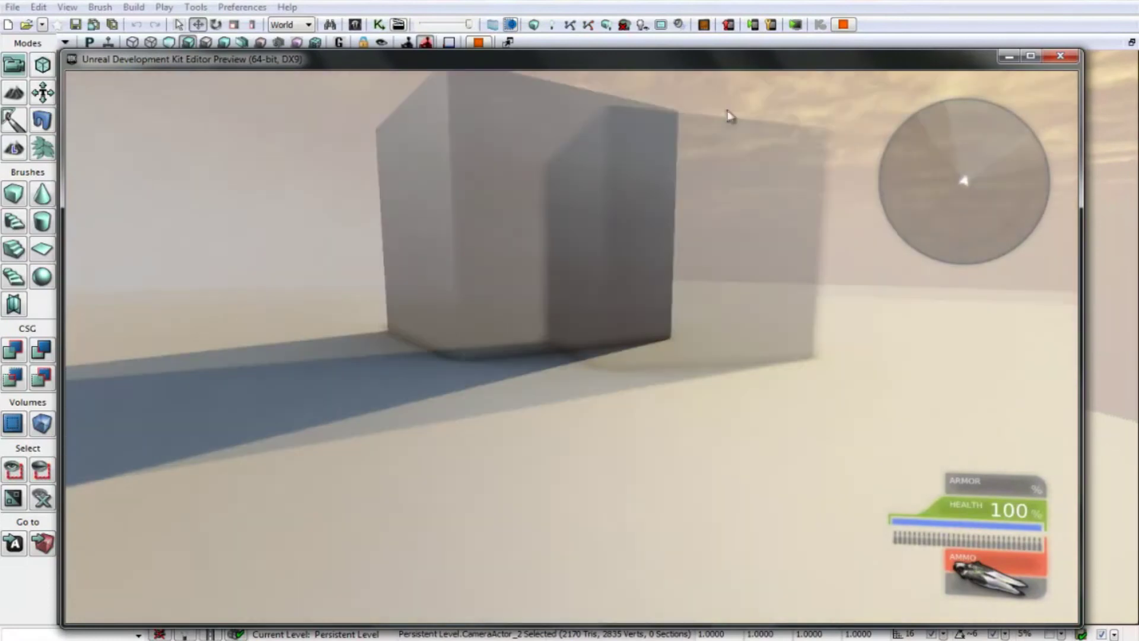
key("w")
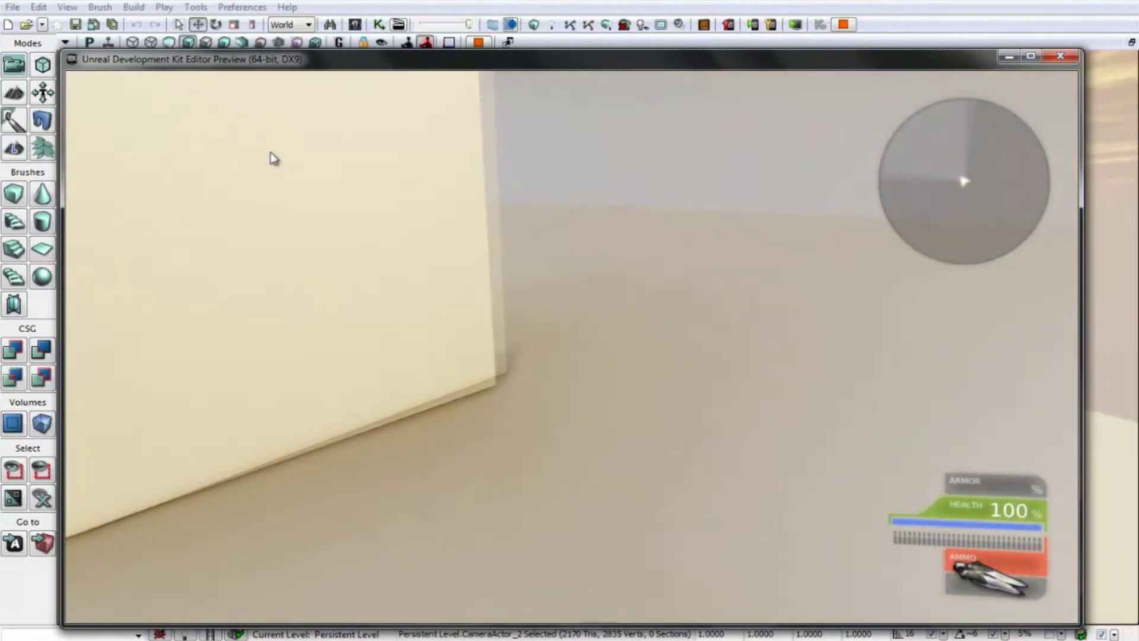
key("w")
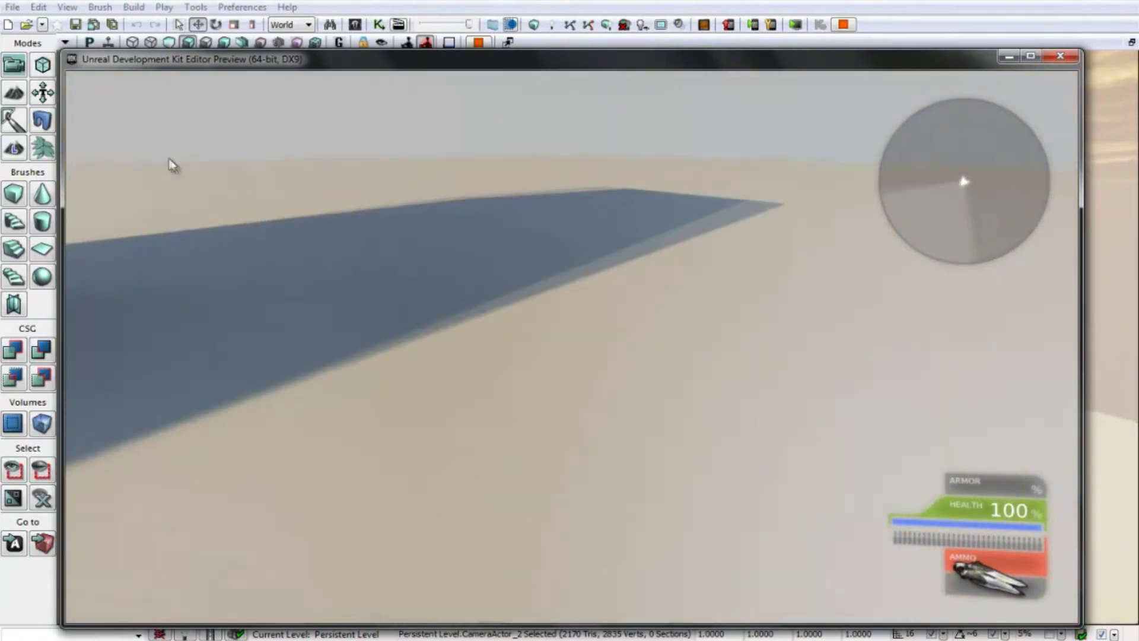
key("w")
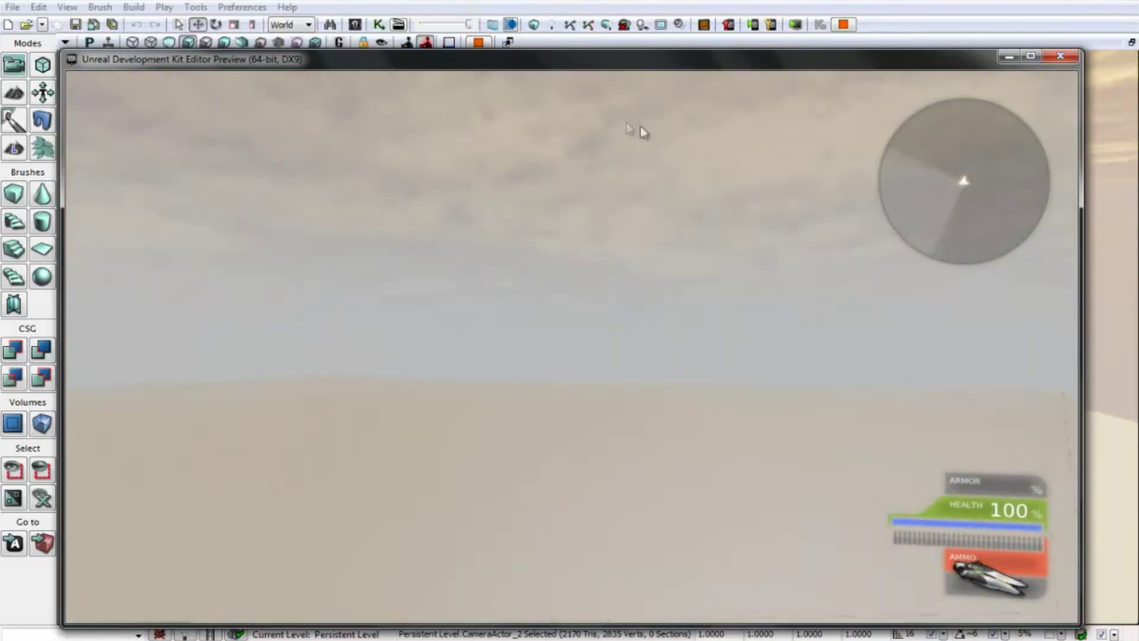
key("w")
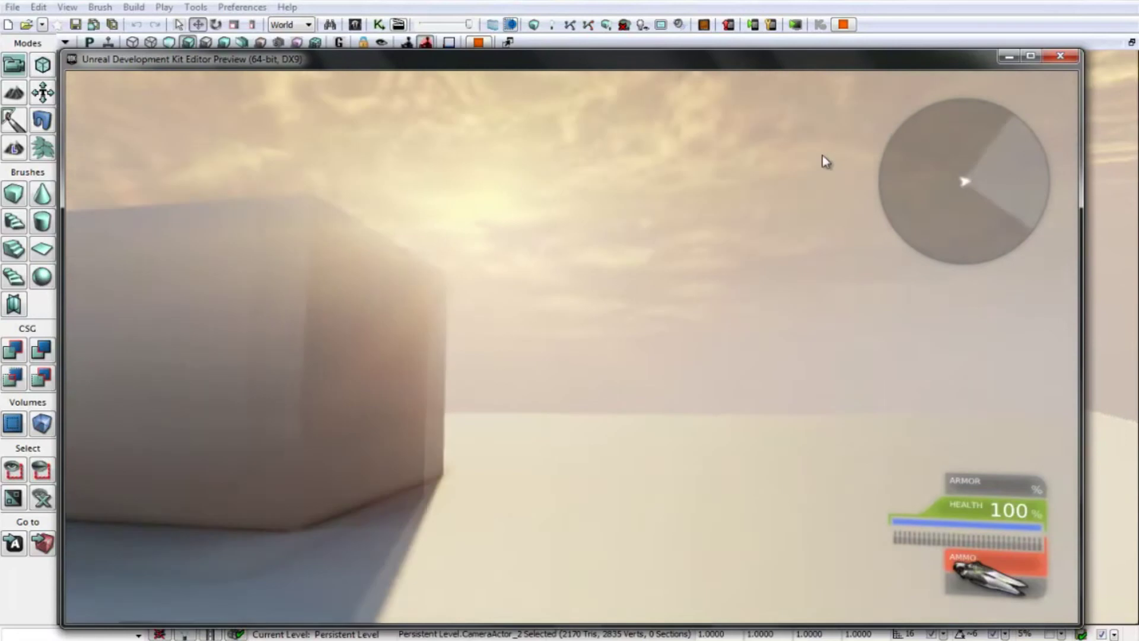
key("w")
key("Escape")
right_click_drag(800, 329, 901, 399)
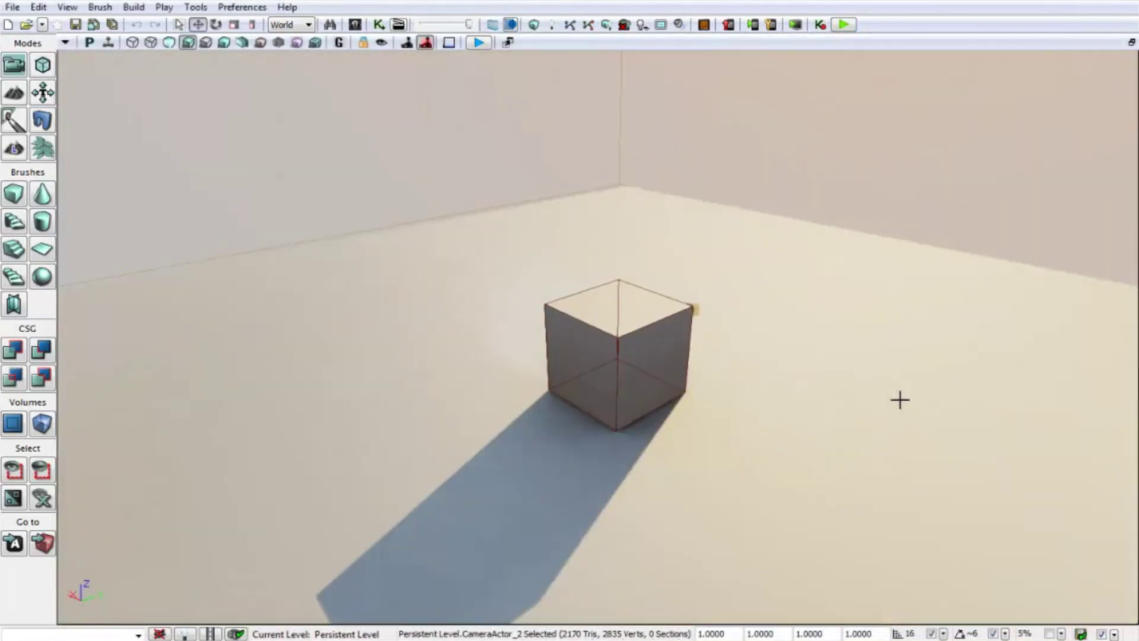